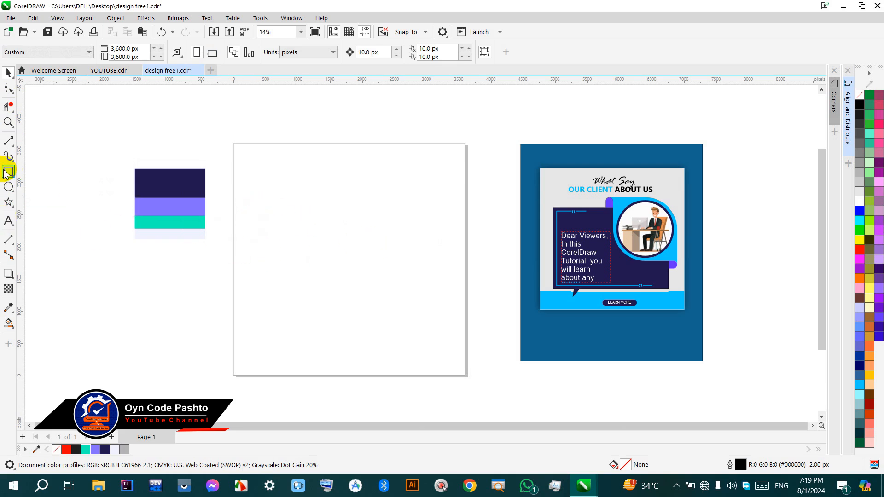
Draw a rectangle about 2,882 by 2,181 px on the page, and a second one overlapping its upper-right area, resized to about 1,987 by 1,880 px
{"action": "left_click_drag", "start_coordinate": [257, 208], "coordinate": [443, 348]}
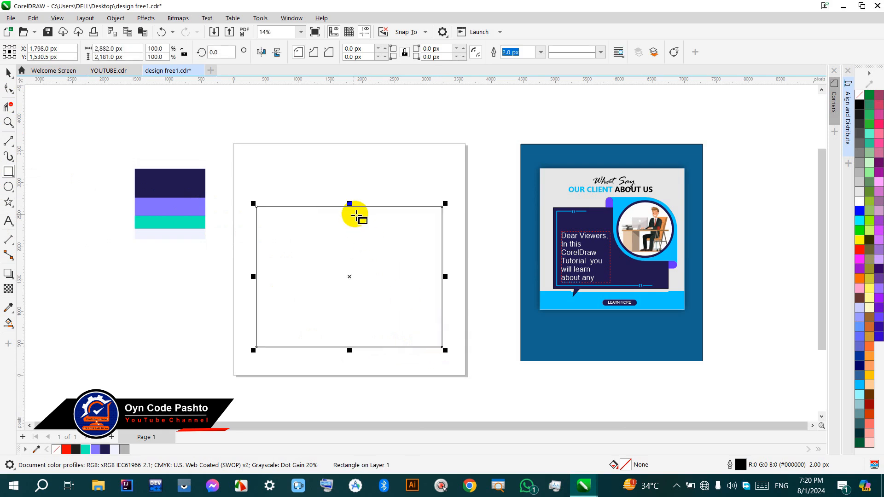
{"action": "left_click_drag", "start_coordinate": [348, 180], "coordinate": [458, 327]}
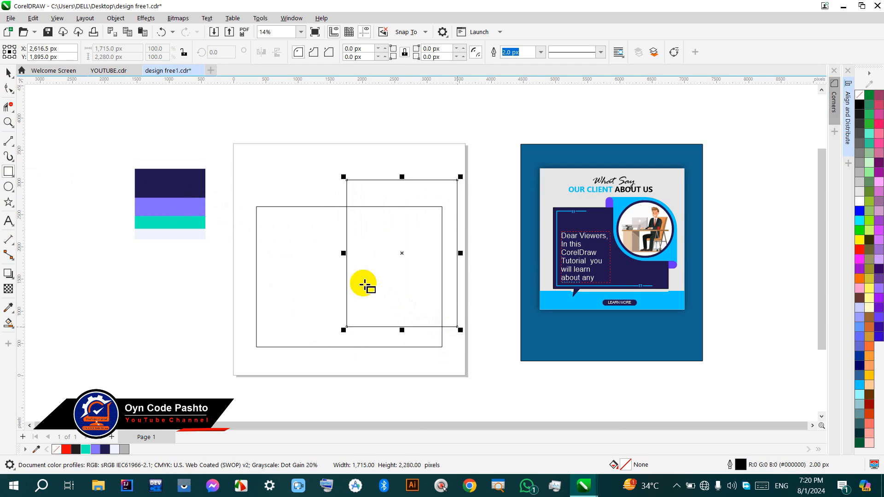
{"action": "left_click_drag", "start_coordinate": [342, 253], "coordinate": [322, 255]}
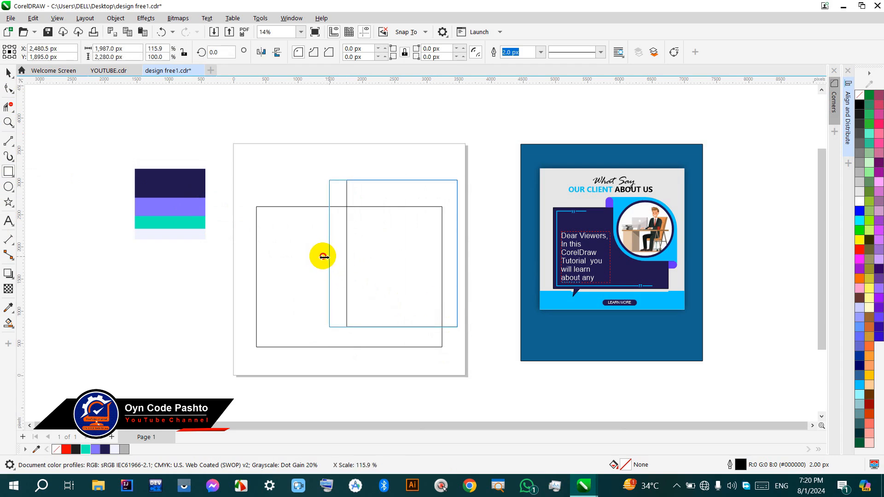
{"action": "left_click_drag", "start_coordinate": [323, 256], "coordinate": [324, 257]}
{"action": "left_click_drag", "start_coordinate": [392, 330], "coordinate": [394, 305]}
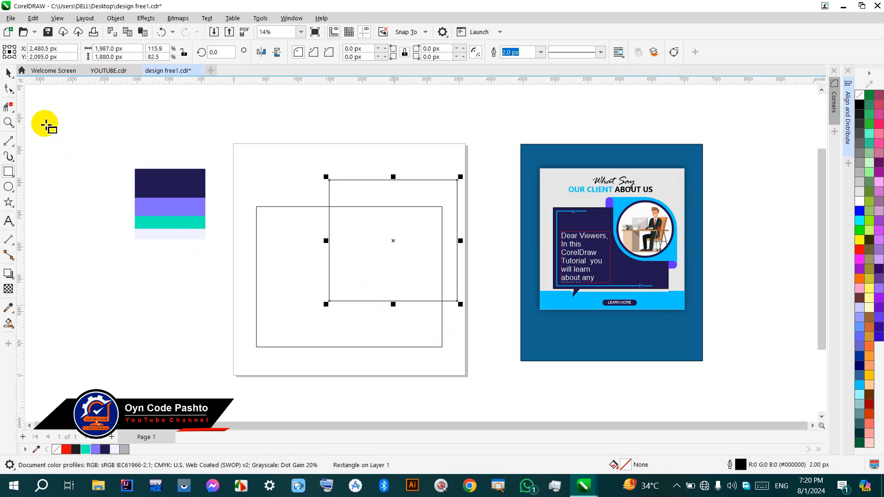
Nudge the smaller rectangle down to a vertical position of 1,945 px
{"action": "scroll", "coordinate": [452, 239], "scroll_direction": "up", "scroll_amount": 1}
{"action": "key", "text": "Down"}
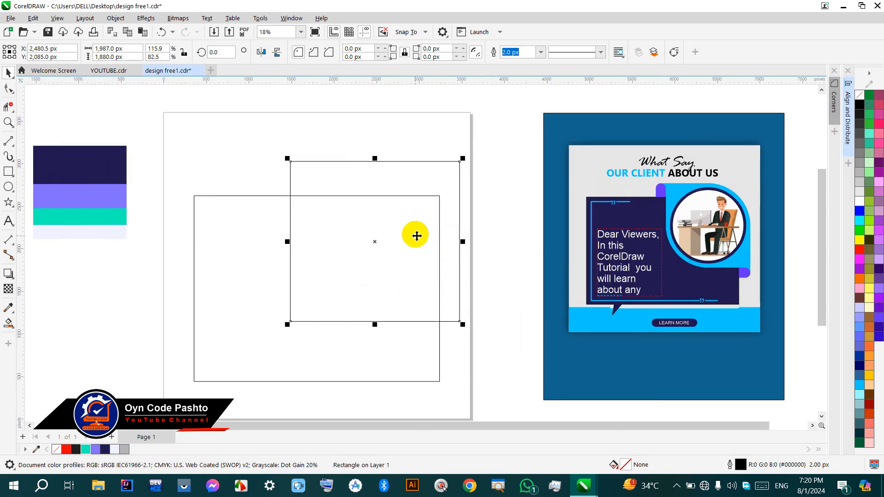
{"action": "key", "text": "Down"}
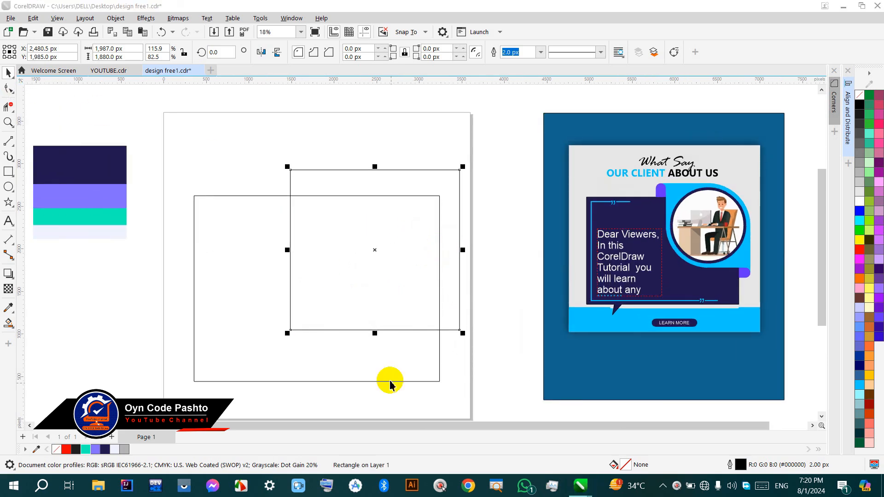
{"action": "scroll", "coordinate": [377, 292], "scroll_direction": "down", "scroll_amount": 1}
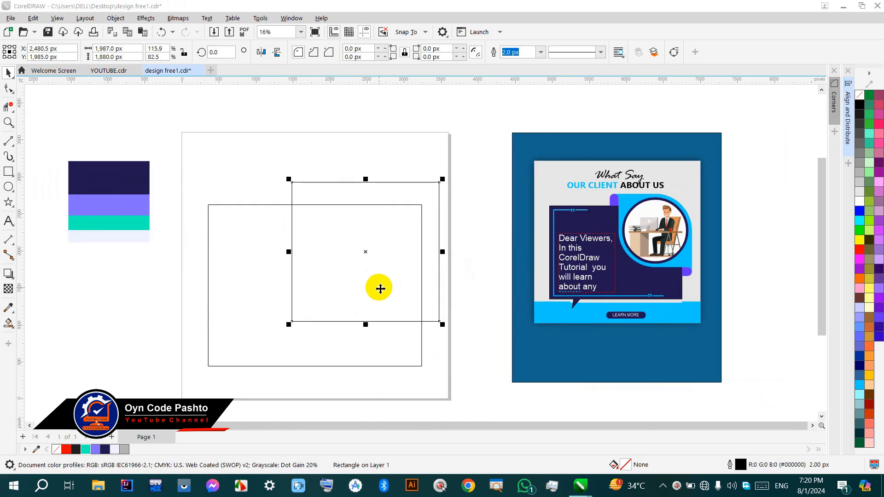
{"action": "key", "text": "Down"}
{"action": "key", "text": "Down"}
{"action": "left_click", "coordinate": [366, 187]}
{"action": "key", "text": "Down"}
{"action": "key", "text": "Down"}
{"action": "key", "text": "Down"}
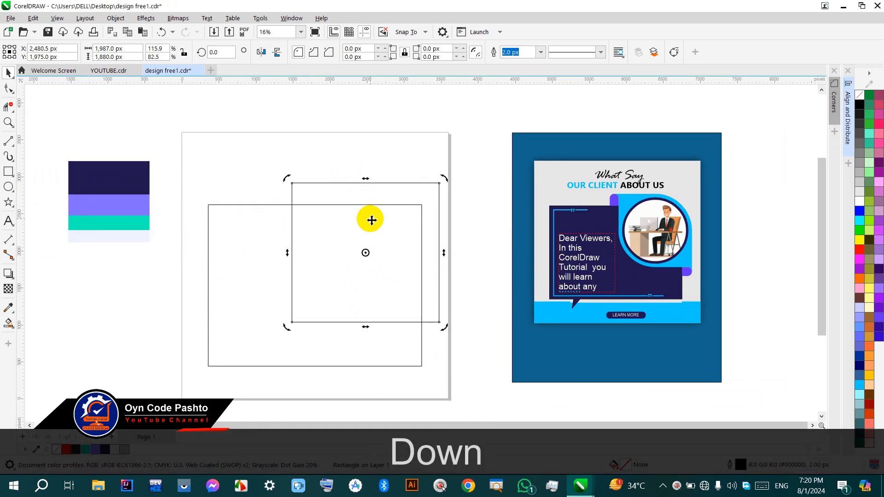
{"action": "key", "text": "Down"}
{"action": "key", "text": "Down"}
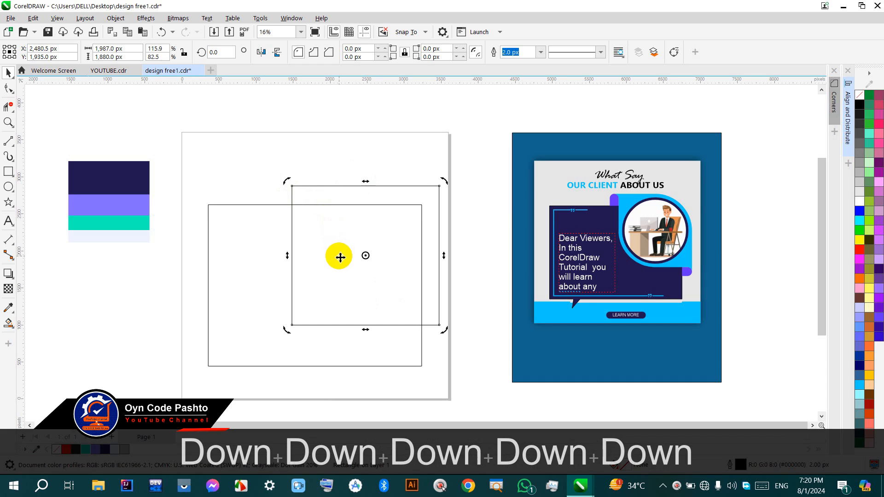
{"action": "key", "text": "Up"}
Round the smaller rectangle's upper-right and lower-left corners to a 940 px radius and shift the shape slightly up and right
{"action": "left_click", "coordinate": [9, 88]}
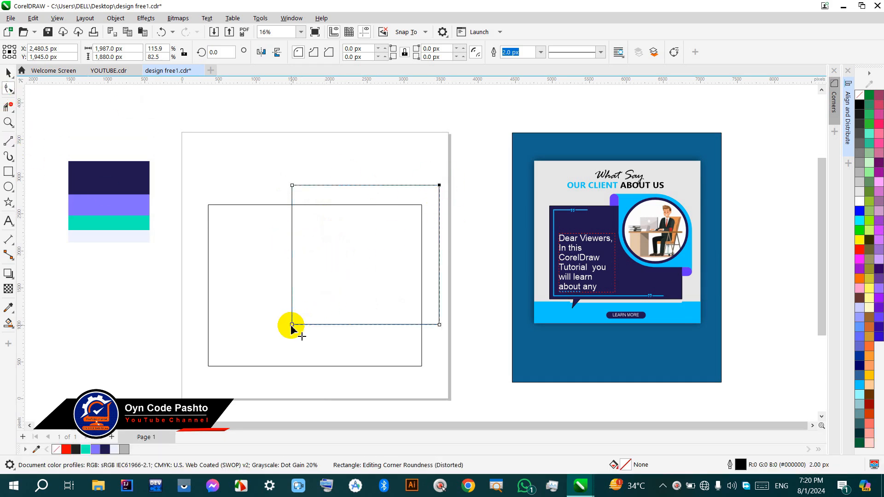
{"action": "left_click_drag", "start_coordinate": [292, 327], "coordinate": [377, 261]}
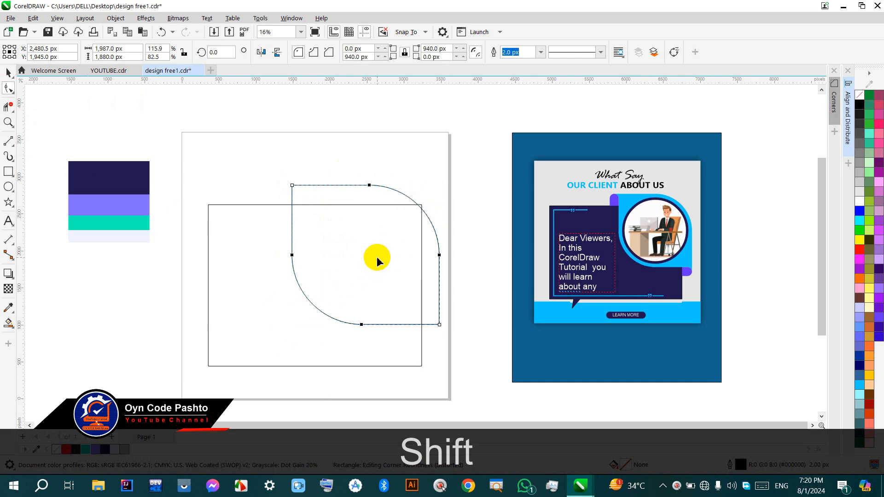
{"action": "scroll", "coordinate": [427, 221], "scroll_direction": "up", "scroll_amount": 1}
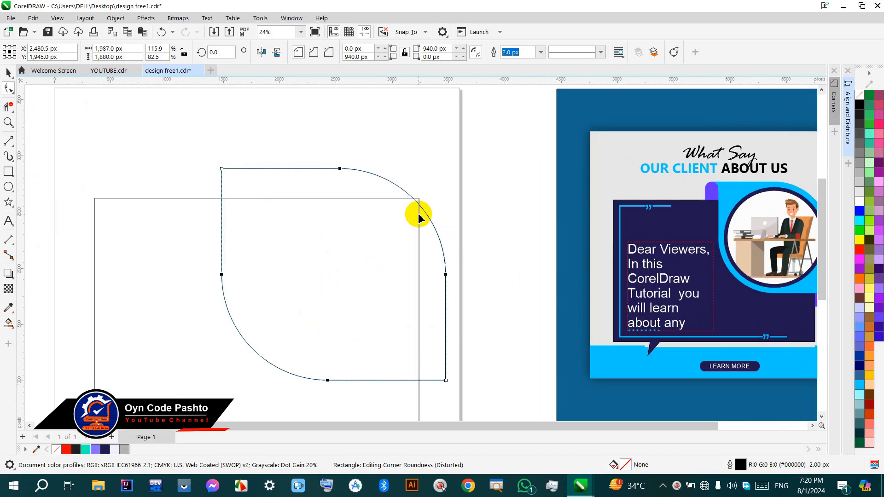
{"action": "scroll", "coordinate": [420, 208], "scroll_direction": "up", "scroll_amount": 2}
{"action": "left_click", "coordinate": [9, 72]}
{"action": "left_click_drag", "start_coordinate": [422, 207], "coordinate": [428, 200]}
{"action": "scroll", "coordinate": [332, 171], "scroll_direction": "down", "scroll_amount": 2}
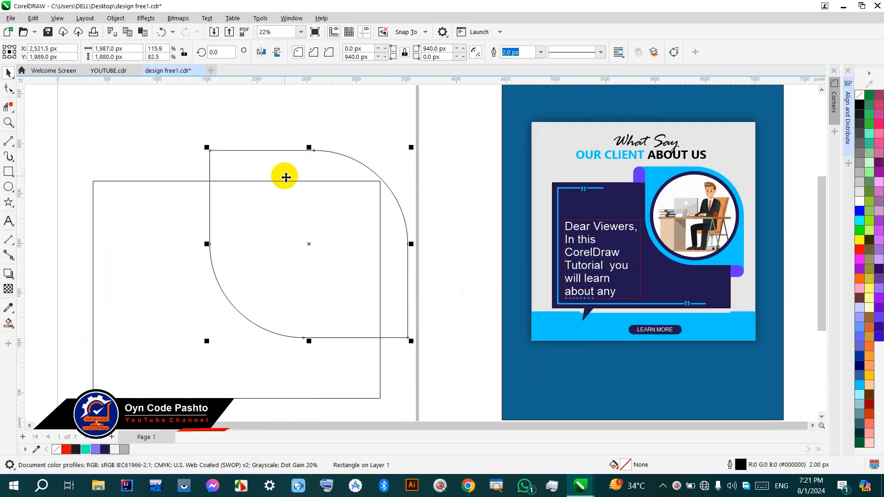
Scale both shapes down together so the shape with two rounded corners is about 1,916 by 1,813 px
{"action": "scroll", "coordinate": [286, 177], "scroll_direction": "down", "scroll_amount": 1}
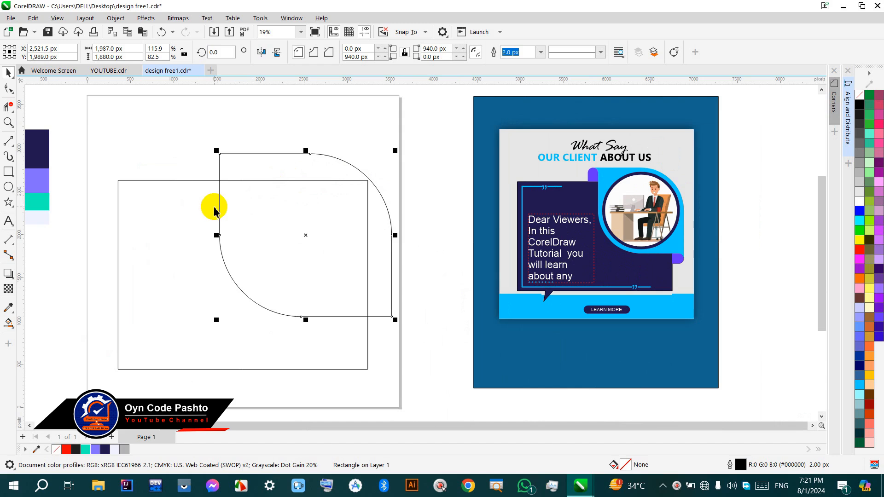
{"action": "scroll", "coordinate": [306, 213], "scroll_direction": "down", "scroll_amount": 1}
{"action": "left_click", "coordinate": [392, 349]}
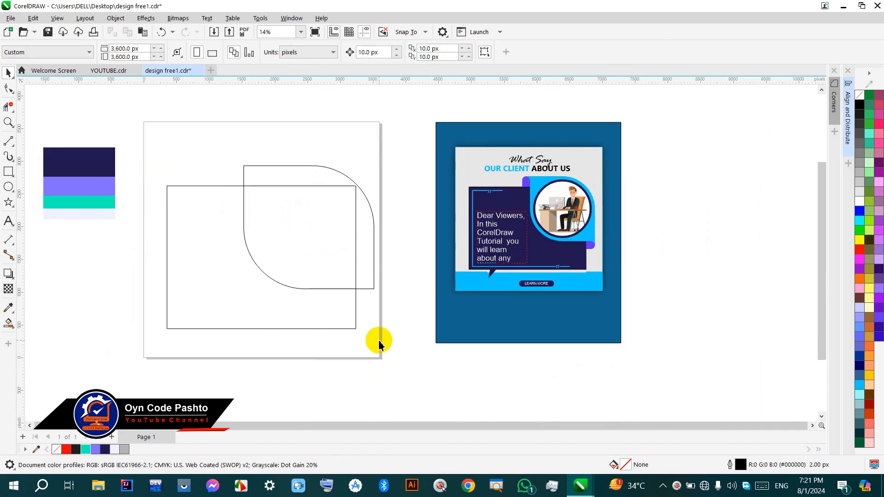
{"action": "left_click_drag", "start_coordinate": [398, 348], "coordinate": [137, 150]}
{"action": "left_click_drag", "start_coordinate": [378, 163], "coordinate": [370, 169]}
{"action": "left_click", "coordinate": [405, 242]}
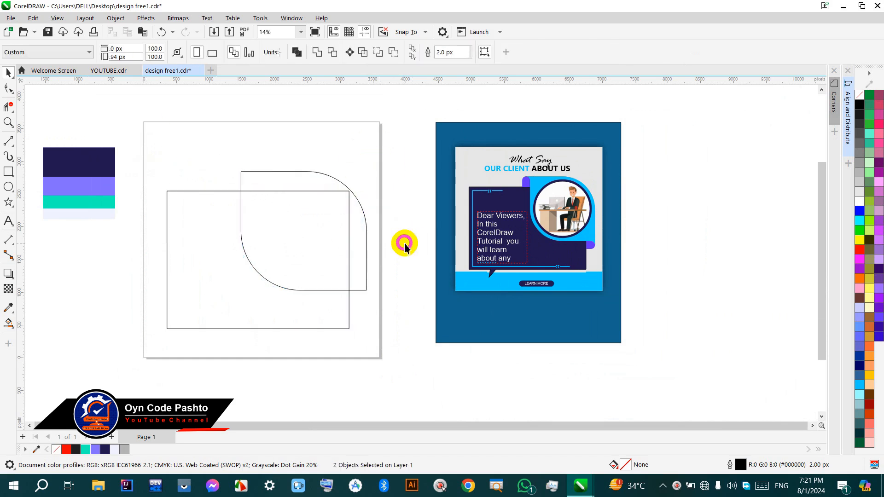
{"action": "left_click", "coordinate": [271, 173]}
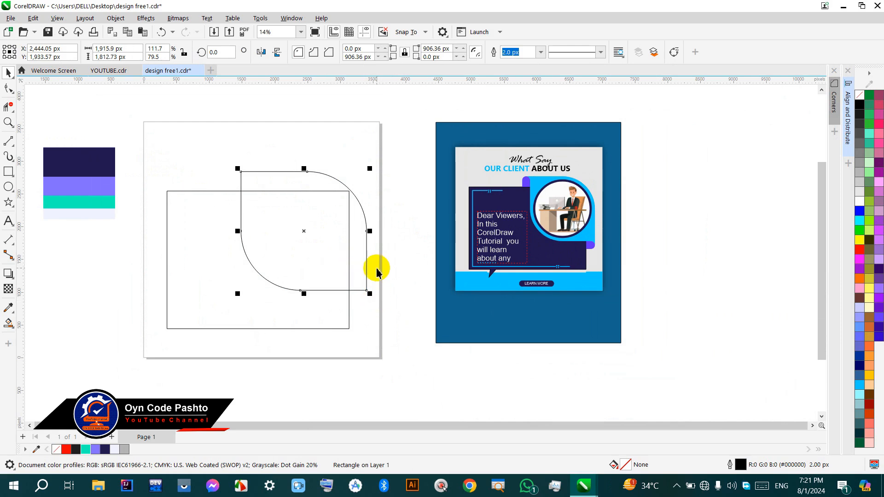
{"action": "left_click", "coordinate": [80, 272]}
Draw a narrow rectangle about 354 by 908 px against the rounded shape's upper-left side and round all its corners to 177.05 px
{"action": "left_click", "coordinate": [8, 171]}
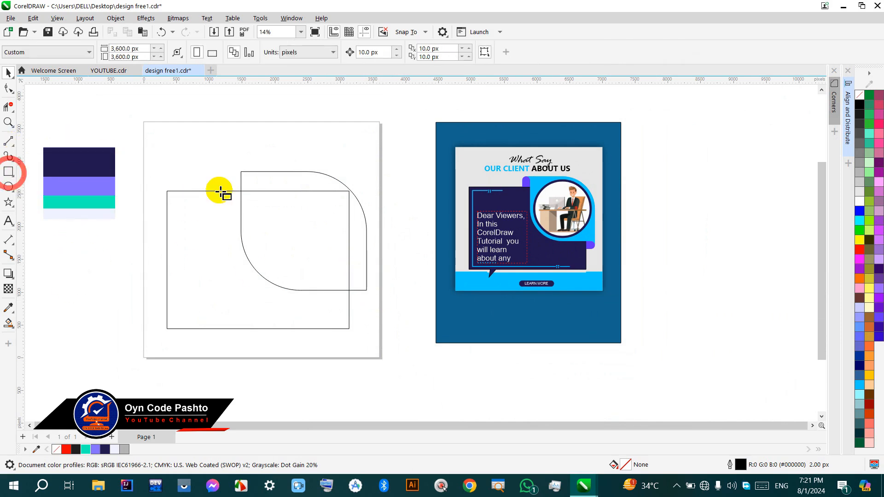
{"action": "left_click_drag", "start_coordinate": [241, 172], "coordinate": [218, 231]}
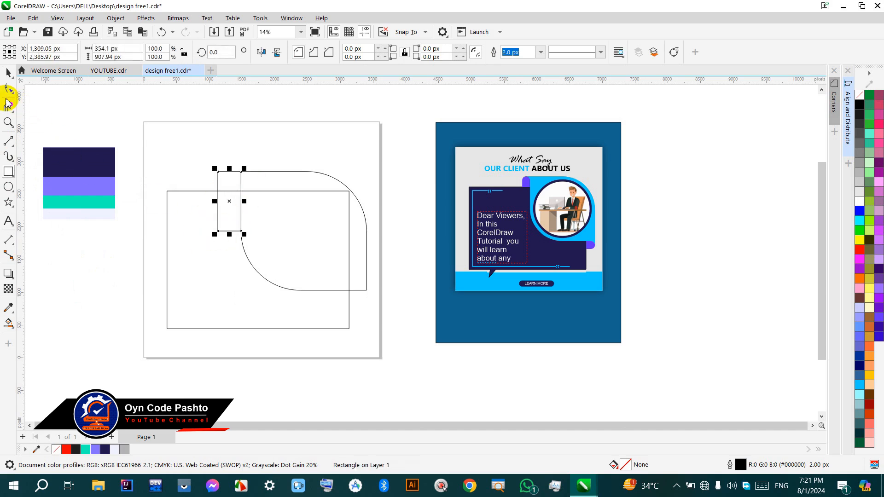
{"action": "left_click", "coordinate": [9, 91]}
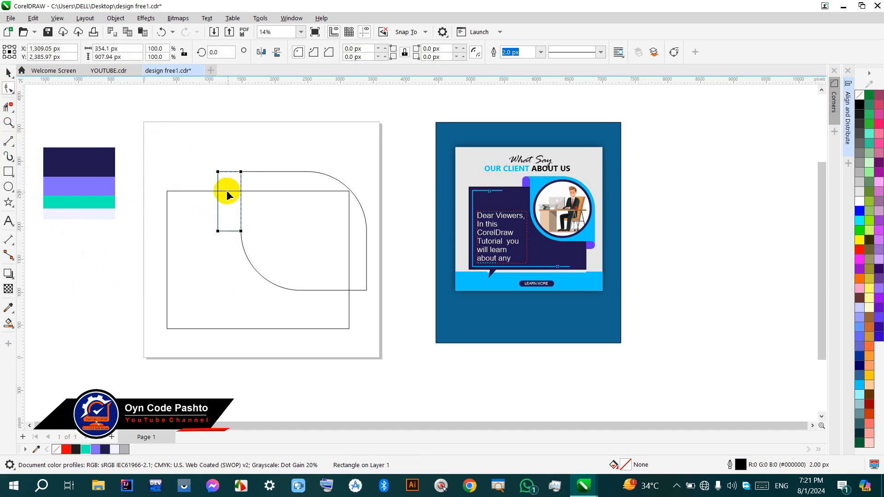
{"action": "left_click_drag", "start_coordinate": [218, 174], "coordinate": [233, 237]}
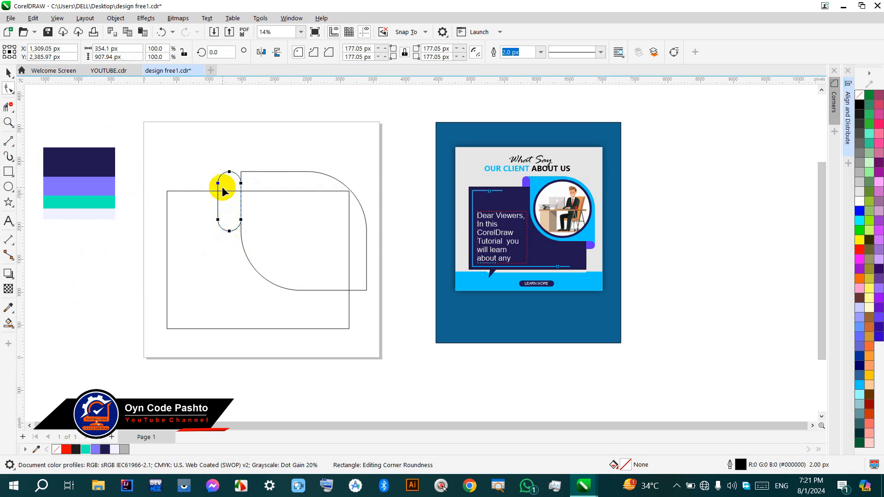
Make a horizontal copy of the narrow capsule by rotating it about its centre to 270 degrees
{"action": "scroll", "coordinate": [222, 185], "scroll_direction": "up", "scroll_amount": 1}
{"action": "scroll", "coordinate": [230, 184], "scroll_direction": "up", "scroll_amount": 1}
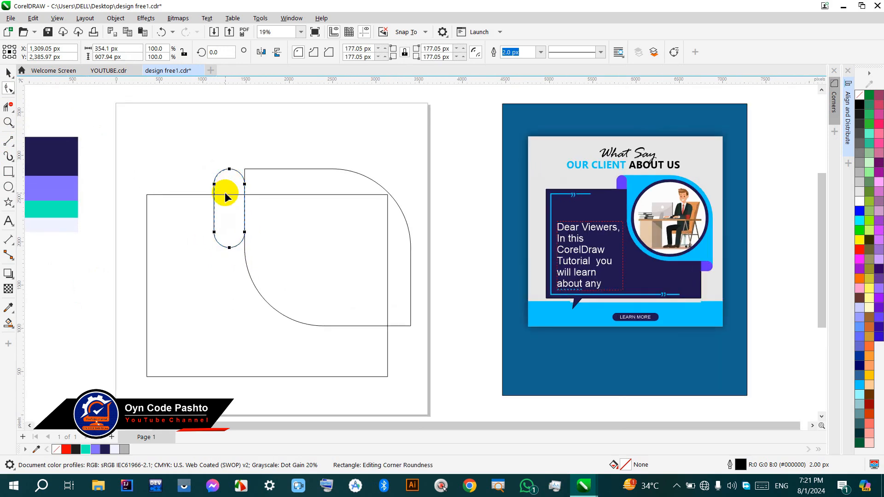
{"action": "scroll", "coordinate": [251, 197], "scroll_direction": "down", "scroll_amount": 2}
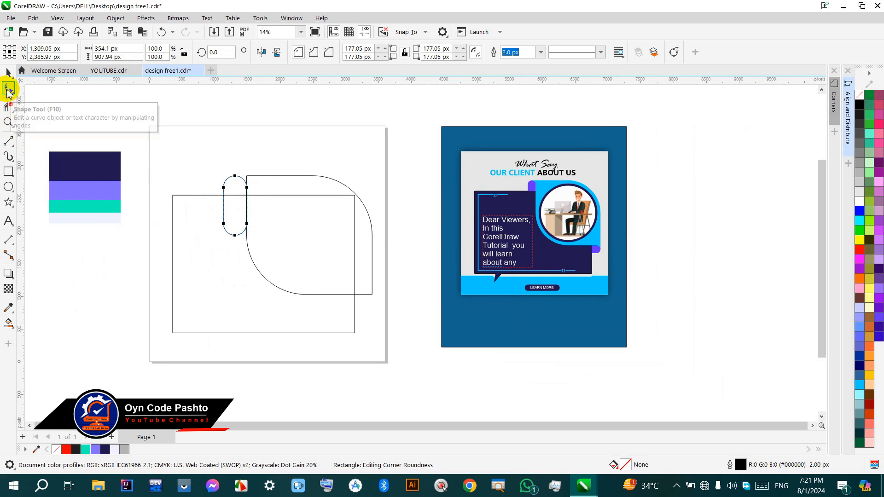
{"action": "left_click", "coordinate": [8, 73]}
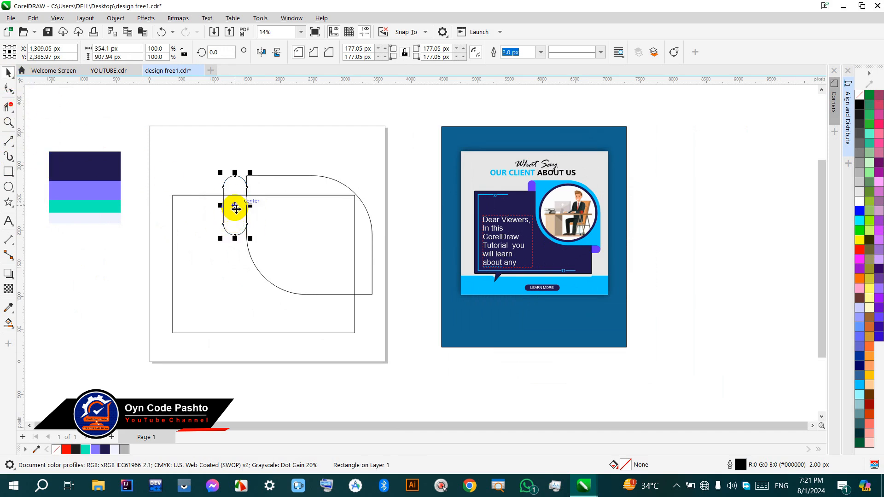
{"action": "left_click", "coordinate": [236, 189]}
{"action": "left_click_drag", "start_coordinate": [254, 173], "coordinate": [256, 218]}
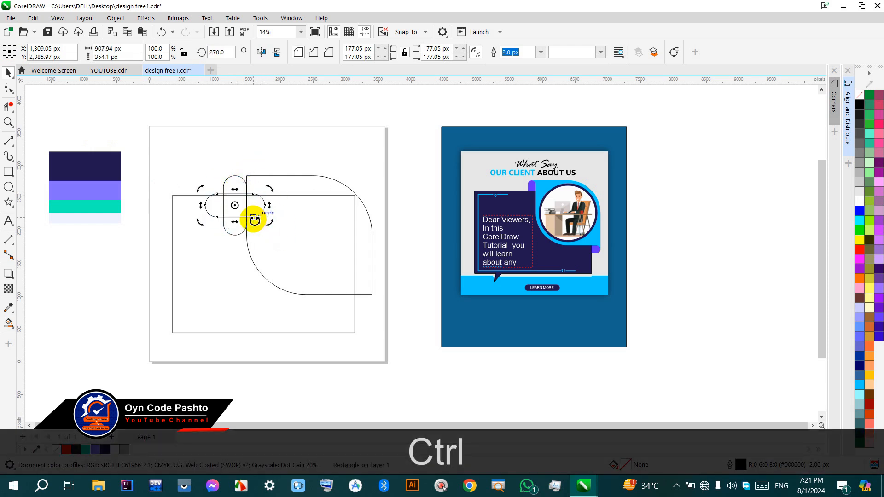
Align the horizontal capsule to the rounded shape's bottom and right edges, and flip it downward to sit directly beneath the shape
{"action": "left_click", "coordinate": [374, 275], "text": "shift"}
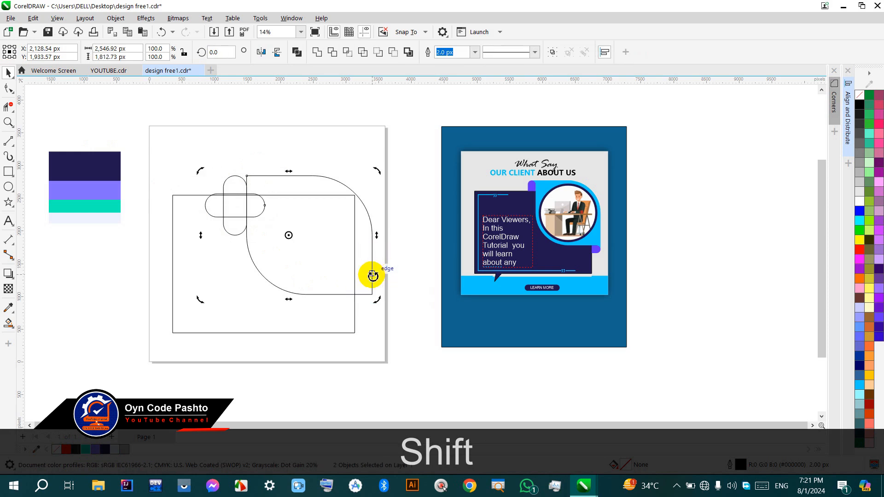
{"action": "key", "text": "b"}
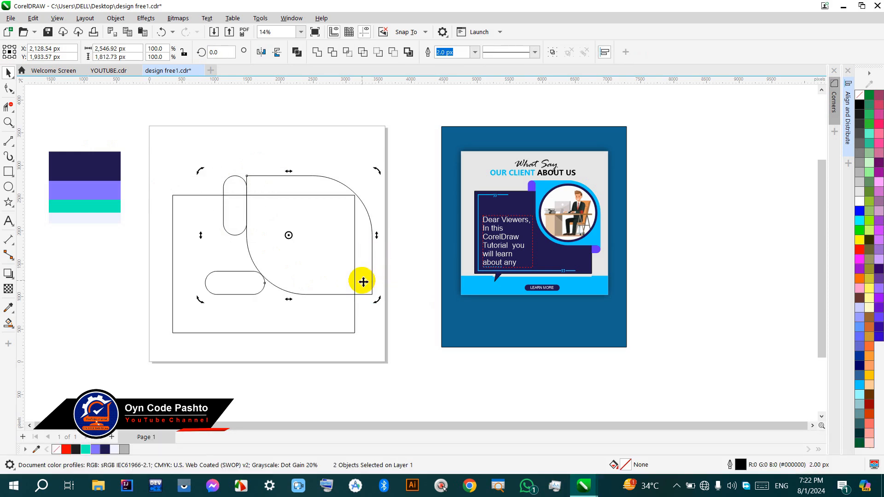
{"action": "key", "text": "r"}
{"action": "left_click", "coordinate": [400, 306]}
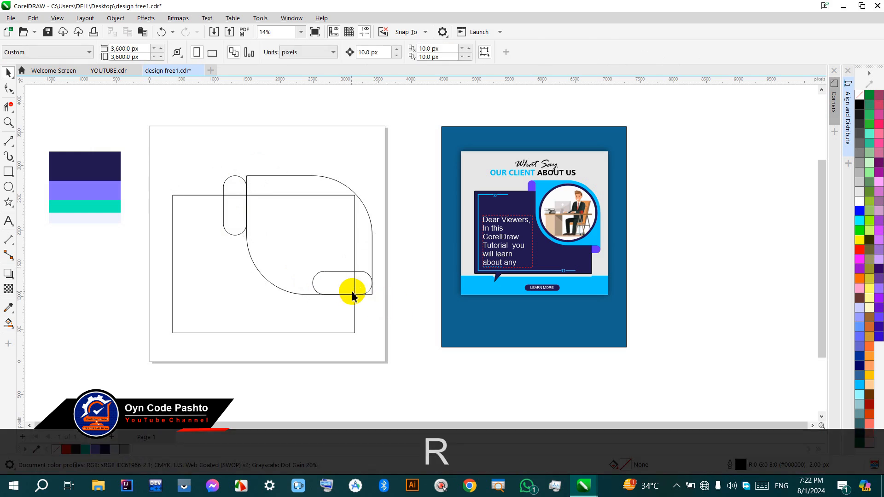
{"action": "left_click", "coordinate": [345, 282]}
{"action": "left_click_drag", "start_coordinate": [346, 271], "coordinate": [351, 312]}
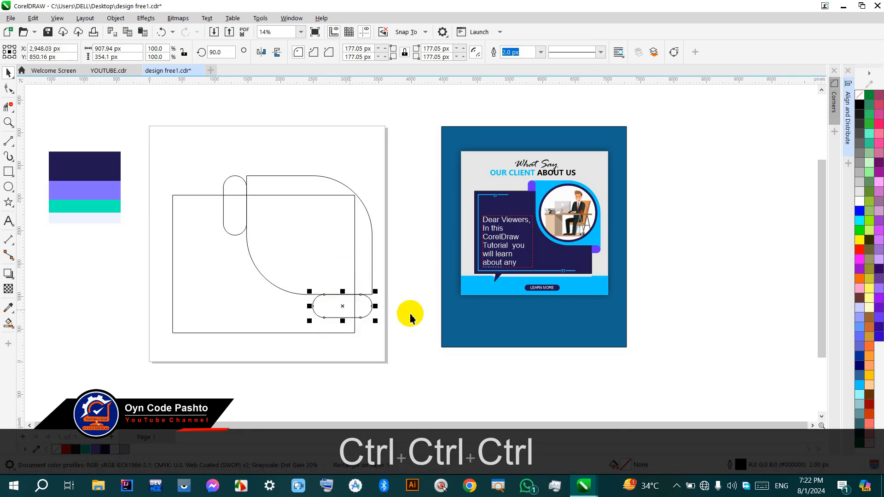
{"action": "left_click", "coordinate": [410, 302]}
Draw a horizontal line about 1,335 px long across the upright capsule's top edge, and create a copy rotated to vertical
{"action": "left_click", "coordinate": [9, 141]}
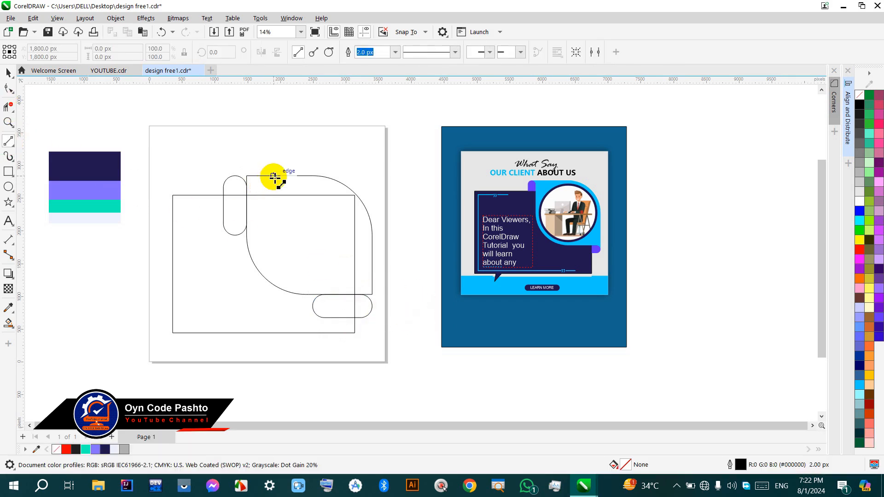
{"action": "left_click_drag", "start_coordinate": [275, 178], "coordinate": [182, 175]}
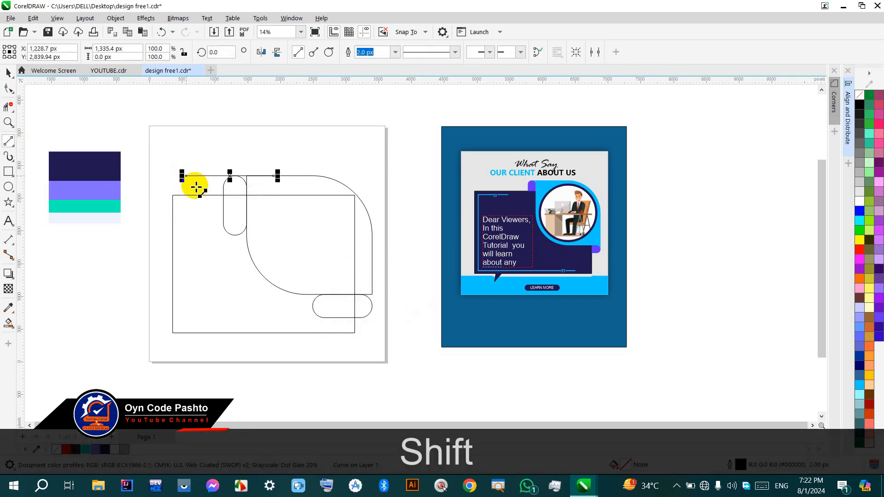
{"action": "left_click", "coordinate": [7, 73]}
{"action": "left_click", "coordinate": [232, 175]}
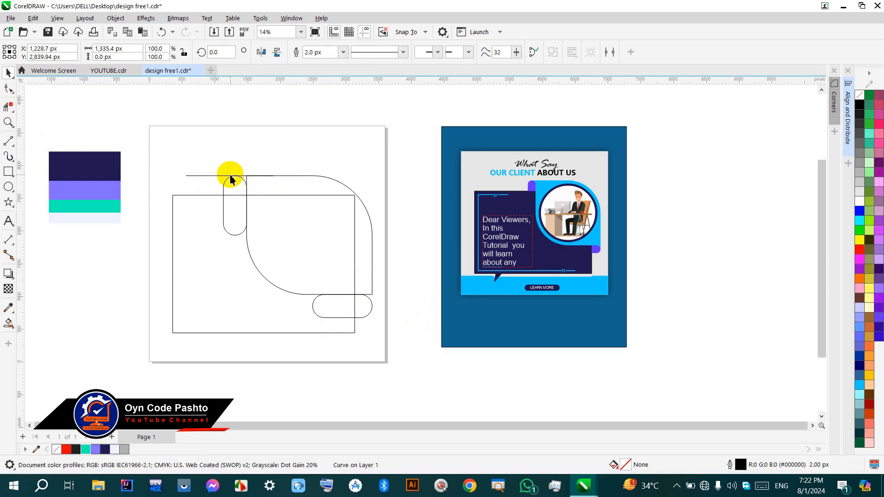
{"action": "left_click_drag", "start_coordinate": [275, 178], "coordinate": [224, 230]}
Align the vertical line copy to the bottom and right edges of the rounded shape
{"action": "left_click", "coordinate": [374, 269], "text": "shift"}
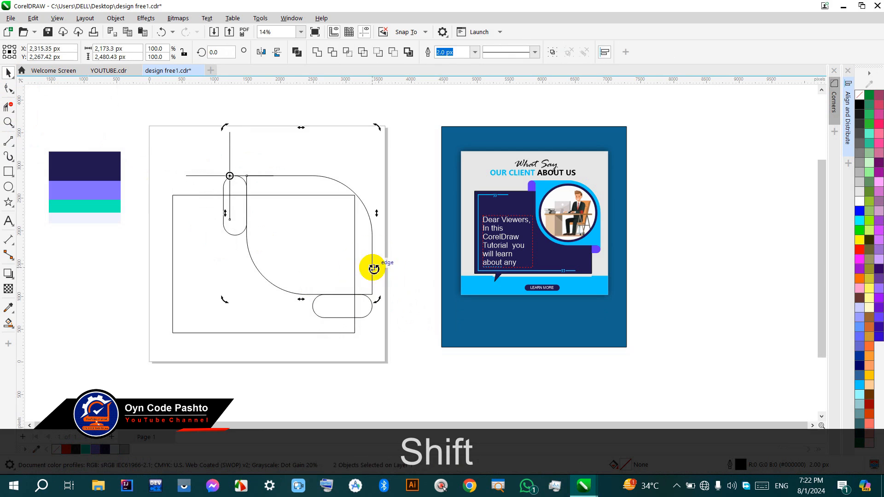
{"action": "key", "text": "b"}
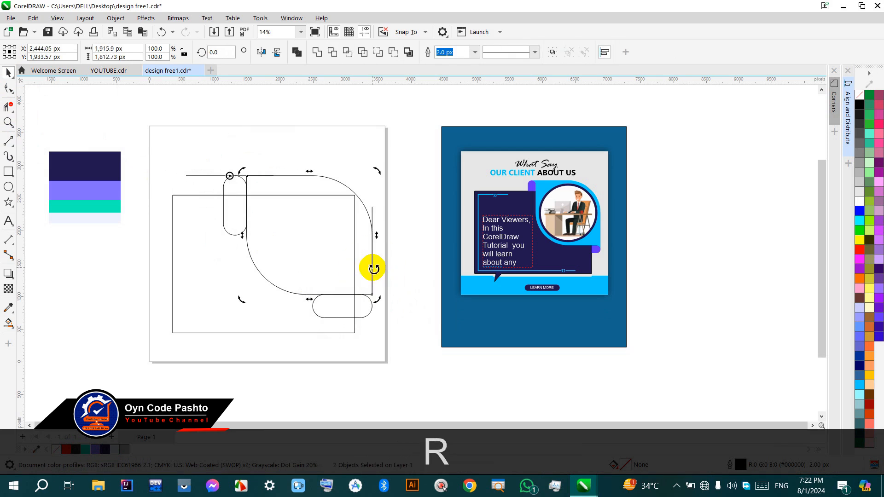
{"action": "left_click", "coordinate": [437, 322]}
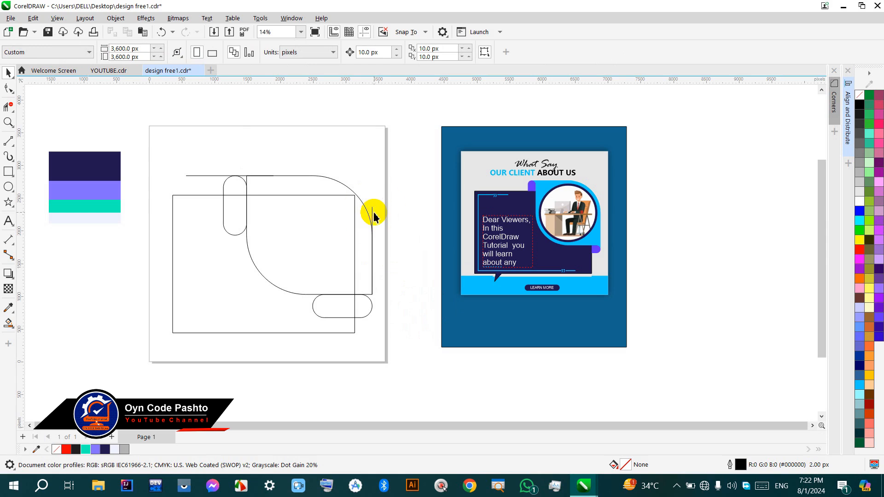
Stretch the vertical line symmetrically from its centre to about 2,534 px long, past the horizontal capsule's lower edge
{"action": "left_click", "coordinate": [372, 215]}
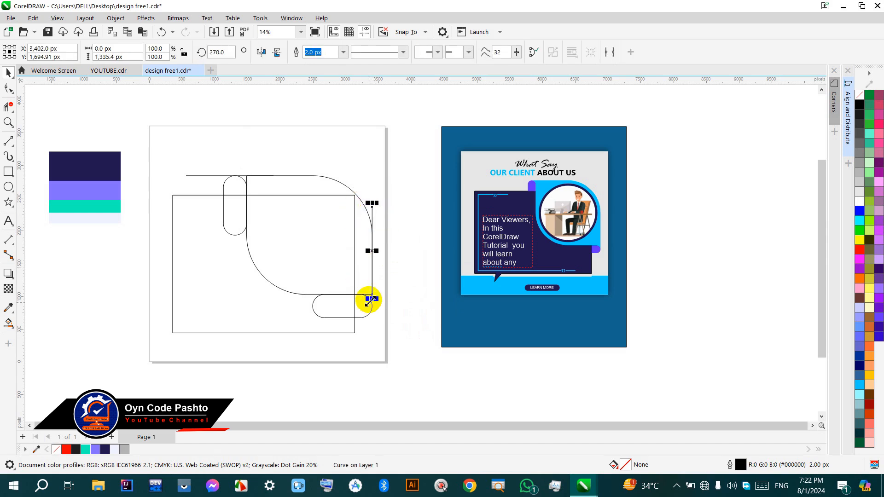
{"action": "left_click_drag", "start_coordinate": [371, 300], "coordinate": [372, 338]}
{"action": "key", "text": "ctrl"}
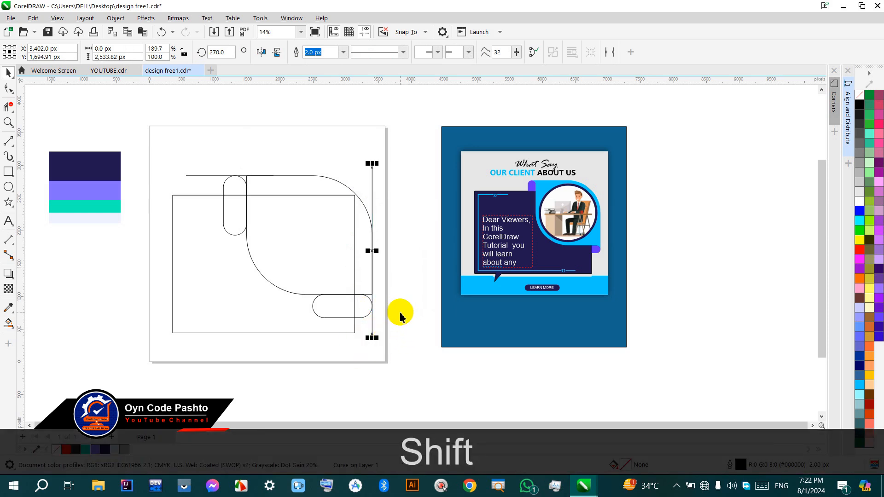
Smart Fill the corner sliver above the horizontal capsule and both regions of the rounded shape in red
{"action": "left_click", "coordinate": [8, 323]}
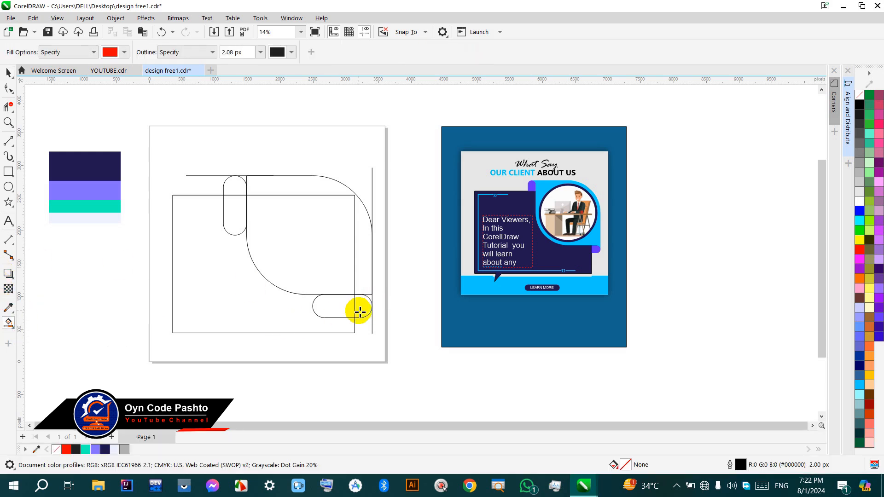
{"action": "left_click", "coordinate": [370, 299]}
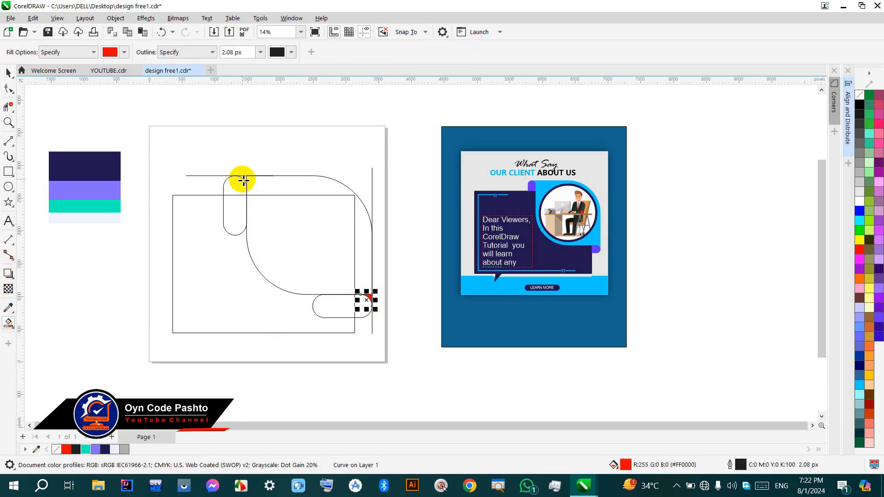
{"action": "left_click", "coordinate": [311, 187]}
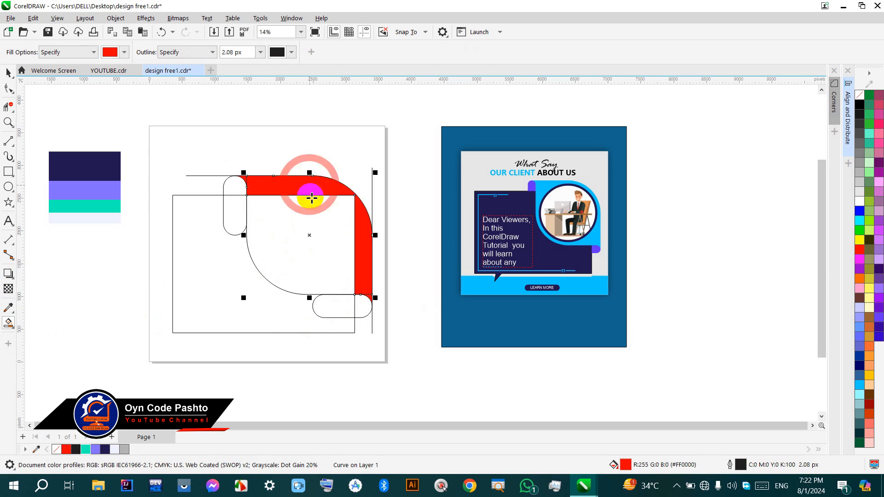
{"action": "left_click", "coordinate": [311, 238]}
{"action": "left_click", "coordinate": [8, 73]}
{"action": "left_click", "coordinate": [286, 252]}
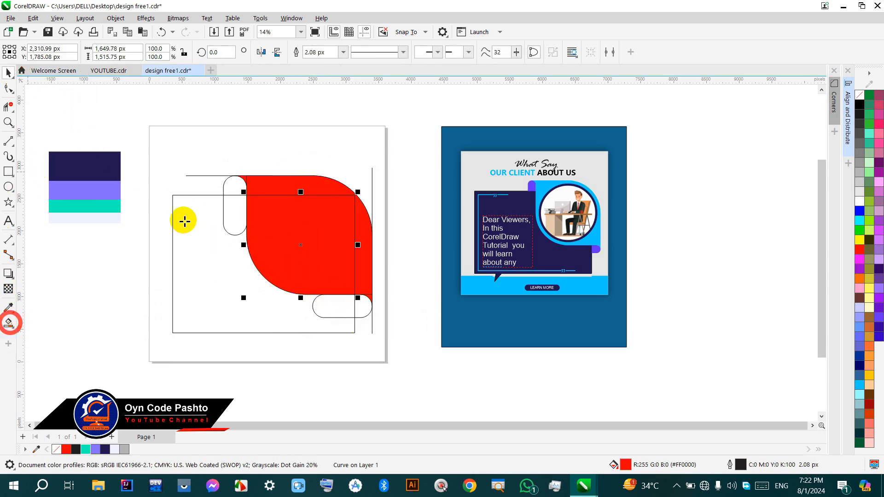
Smart Fill in red the two capsule ends that stick out beyond the large rectangle
{"action": "left_click", "coordinate": [233, 186]}
{"action": "left_click", "coordinate": [365, 310]}
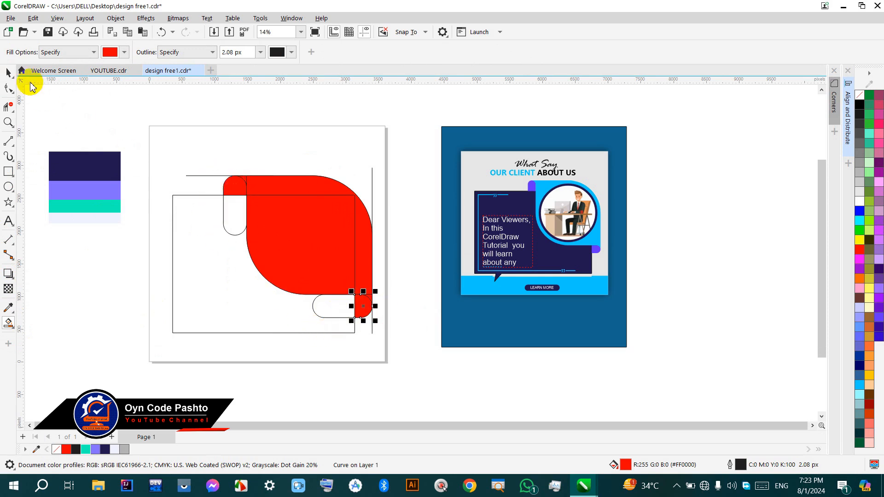
{"action": "left_click", "coordinate": [9, 73]}
{"action": "left_click", "coordinate": [211, 104]}
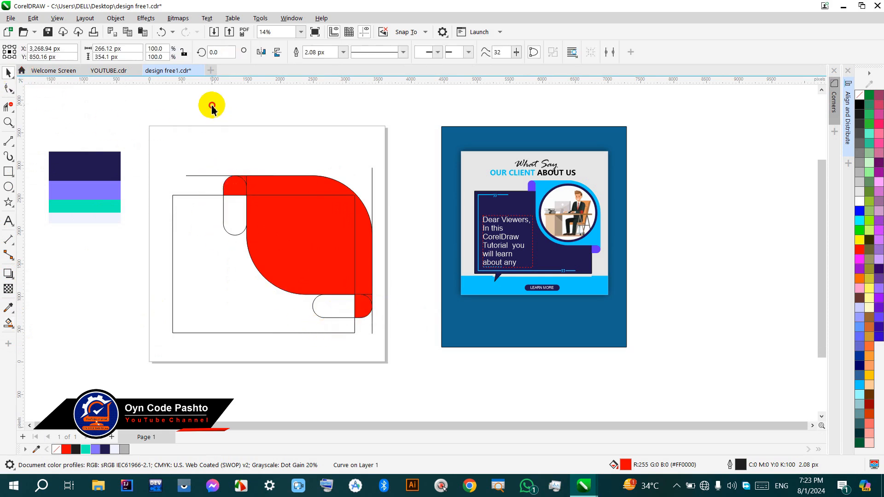
Weld the rounded shape's red pieces and its small corner slivers into one object
{"action": "left_click", "coordinate": [244, 183]}
{"action": "left_click", "coordinate": [245, 178], "text": "shift"}
{"action": "scroll", "coordinate": [244, 180], "scroll_direction": "up", "scroll_amount": 1}
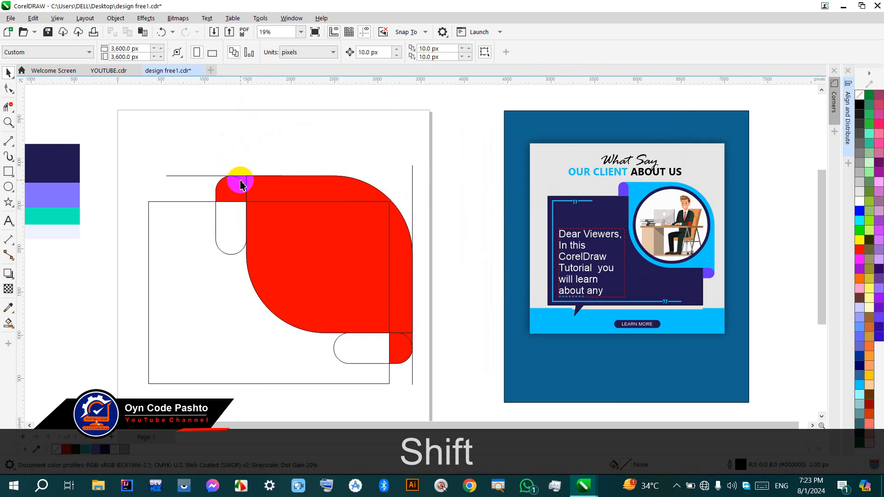
{"action": "left_click", "coordinate": [244, 181]}
{"action": "left_click", "coordinate": [272, 192], "text": "shift"}
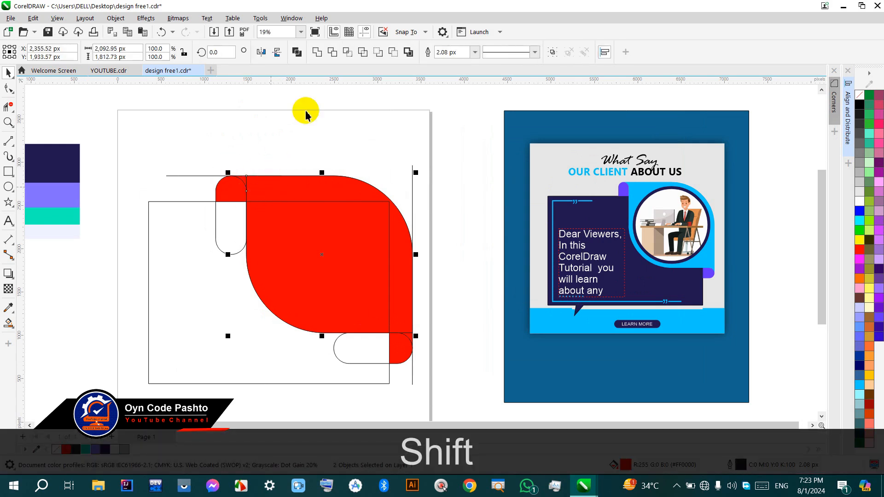
{"action": "left_click", "coordinate": [317, 53]}
{"action": "left_click", "coordinate": [410, 339]}
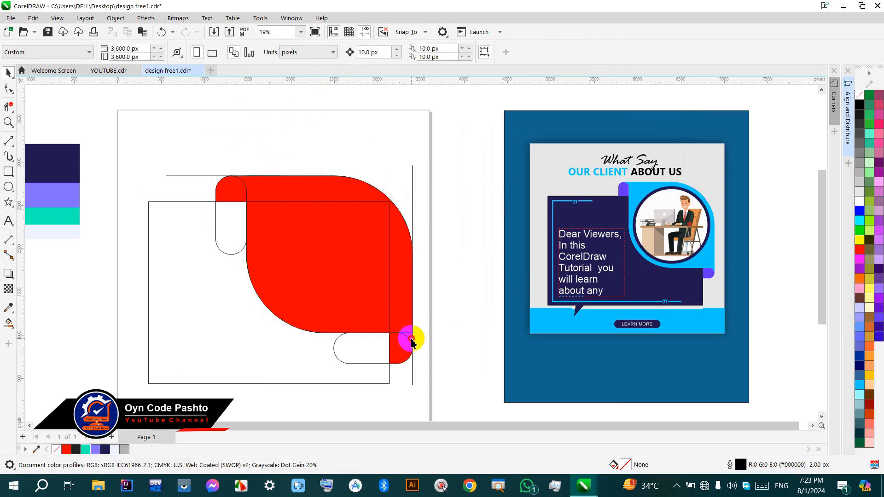
{"action": "left_click", "coordinate": [345, 267], "text": "shift"}
{"action": "left_click", "coordinate": [317, 53]}
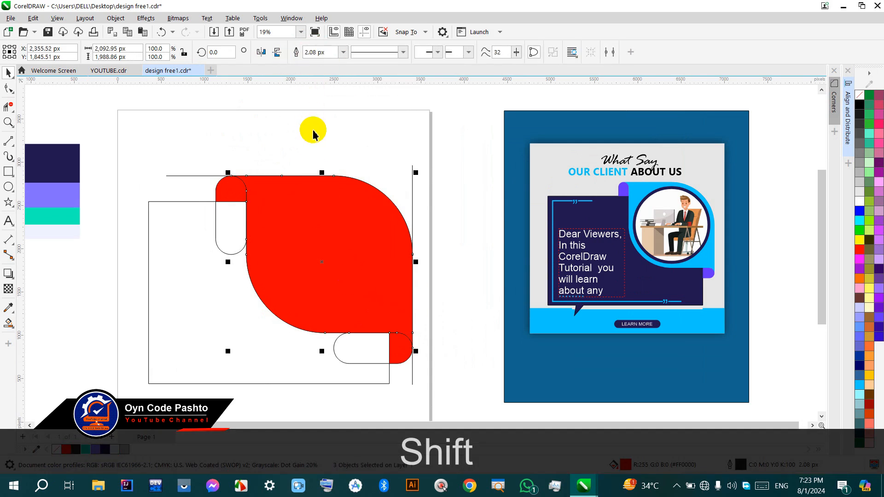
Delete the leftover construction objects: the vertical and horizontal lines and both original capsules
{"action": "scroll", "coordinate": [308, 129], "scroll_direction": "down", "scroll_amount": 2}
{"action": "left_click", "coordinate": [395, 213]}
{"action": "left_click", "coordinate": [373, 180]}
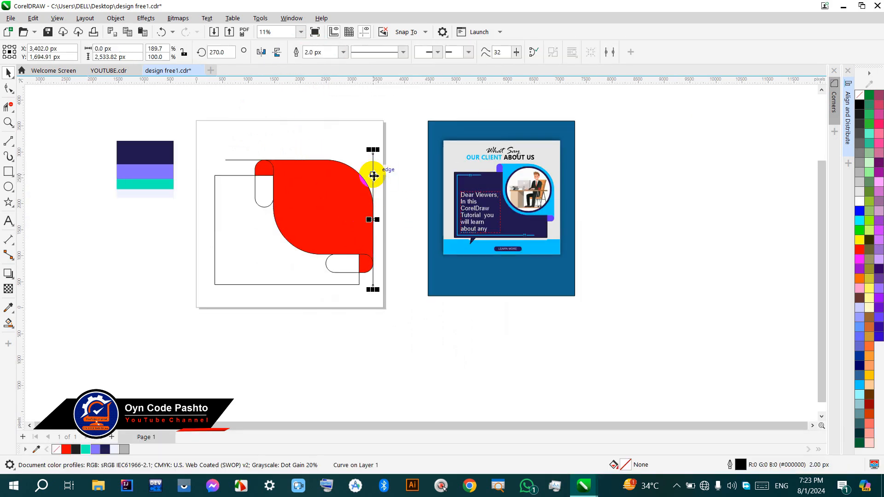
{"action": "key", "text": "BackSpace"}
{"action": "left_click", "coordinate": [341, 258]}
{"action": "key", "text": "BackSpace"}
{"action": "left_click", "coordinate": [258, 186]}
{"action": "key", "text": "BackSpace"}
{"action": "left_click", "coordinate": [249, 160]}
{"action": "key", "text": "BackSpace"}
Cut the two red capsule ends and paste them back in place
{"action": "left_click", "coordinate": [262, 168]}
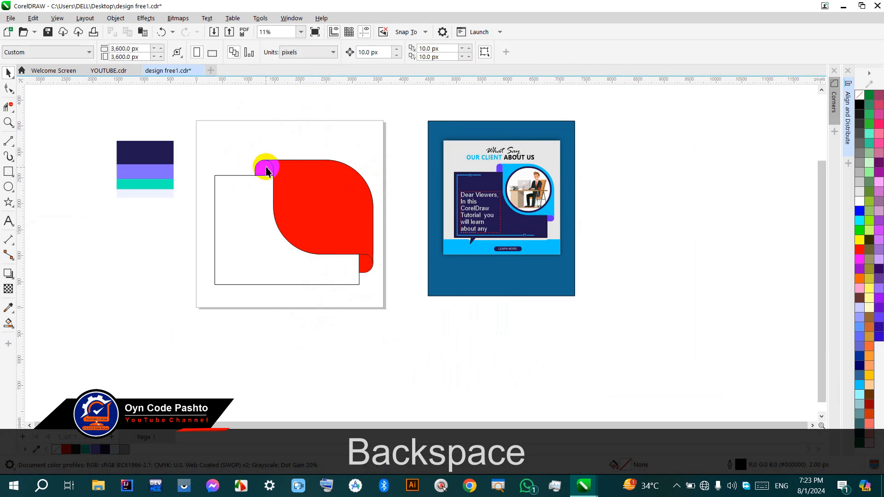
{"action": "left_click", "coordinate": [306, 178], "text": "shift"}
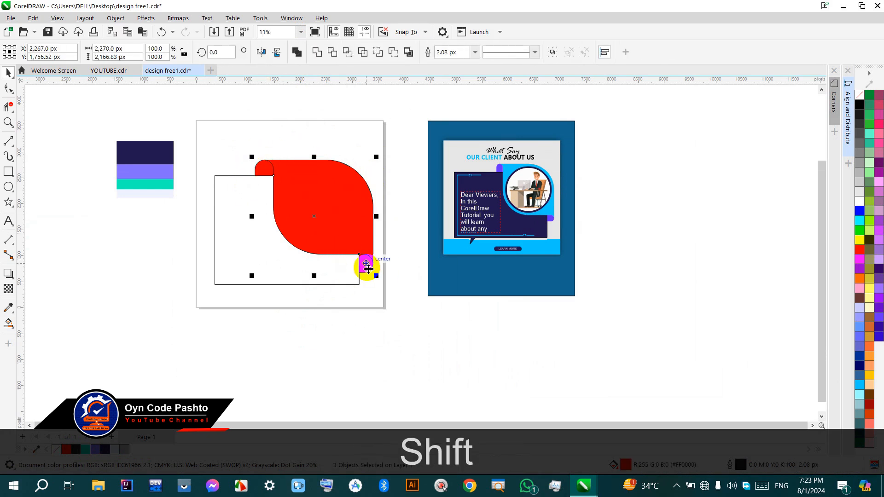
{"action": "key", "text": "ctrl+shift+x"}
{"action": "key", "text": "BackSpace"}
{"action": "key", "text": "ctrl+v"}
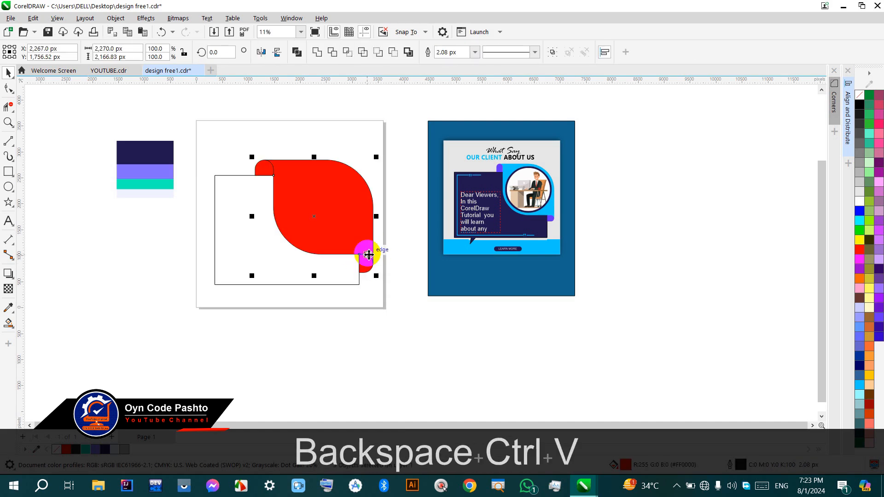
{"action": "left_click", "coordinate": [408, 285]}
Fill the large rounded shape with the teal sampled from the colour swatches and remove its outline
{"action": "scroll", "coordinate": [336, 262], "scroll_direction": "down", "scroll_amount": 1}
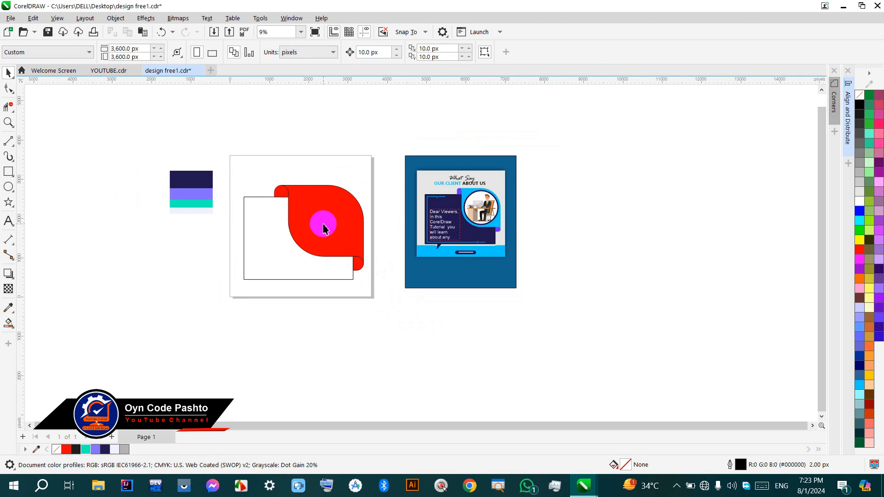
{"action": "scroll", "coordinate": [324, 229], "scroll_direction": "up", "scroll_amount": 1}
{"action": "key", "text": "z"}
{"action": "left_click_drag", "start_coordinate": [108, 119], "coordinate": [574, 346]}
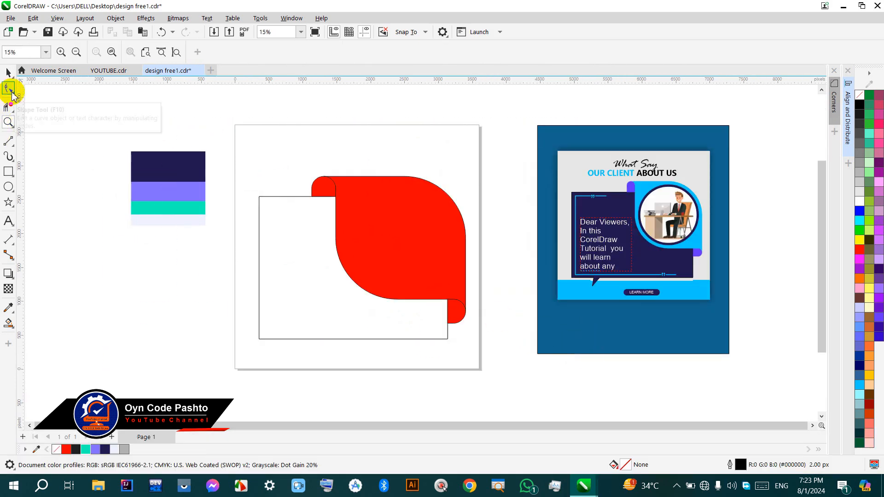
{"action": "left_click", "coordinate": [8, 72]}
{"action": "left_click", "coordinate": [378, 247]}
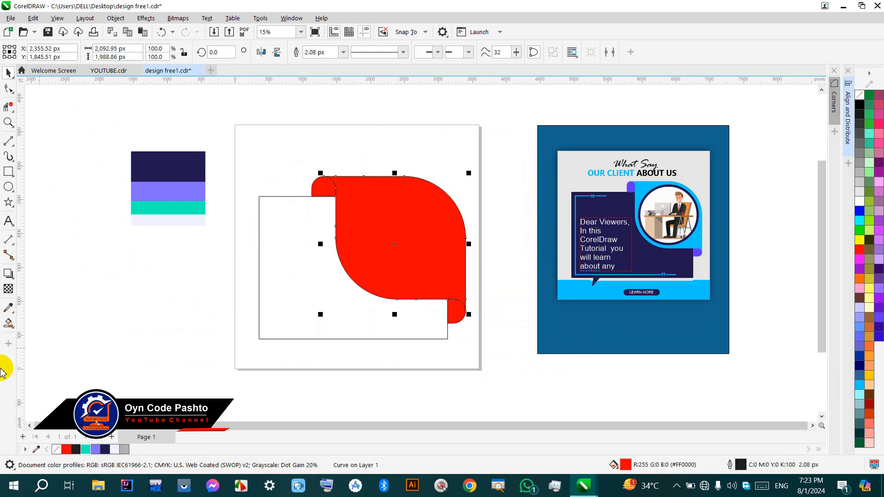
{"action": "left_click", "coordinate": [9, 307]}
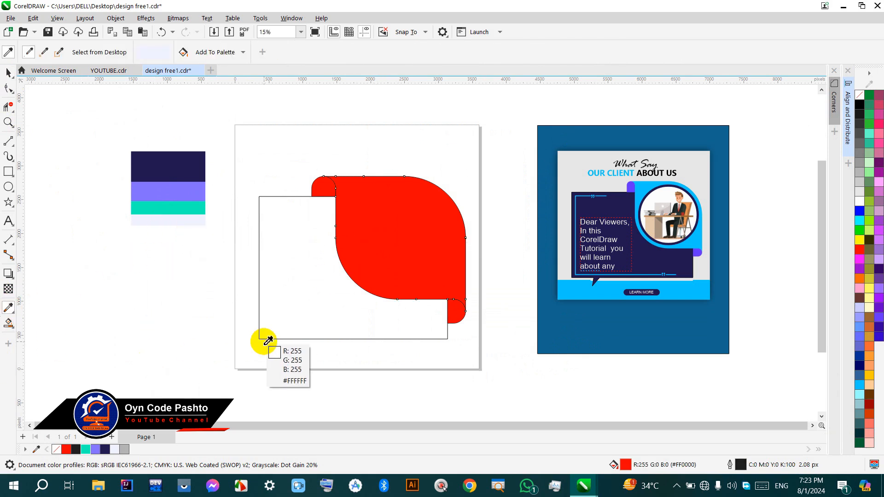
{"action": "left_click", "coordinate": [172, 204]}
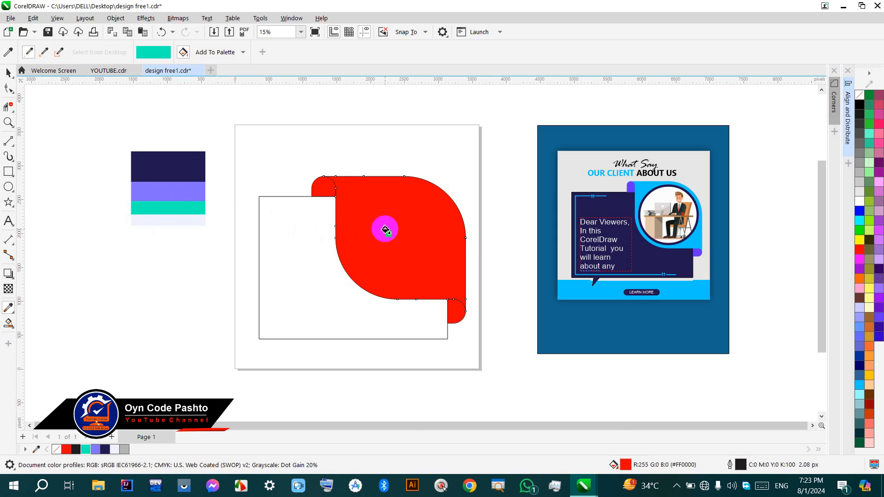
{"action": "left_click", "coordinate": [385, 227]}
{"action": "left_click", "coordinate": [8, 73]}
{"action": "left_click", "coordinate": [413, 302]}
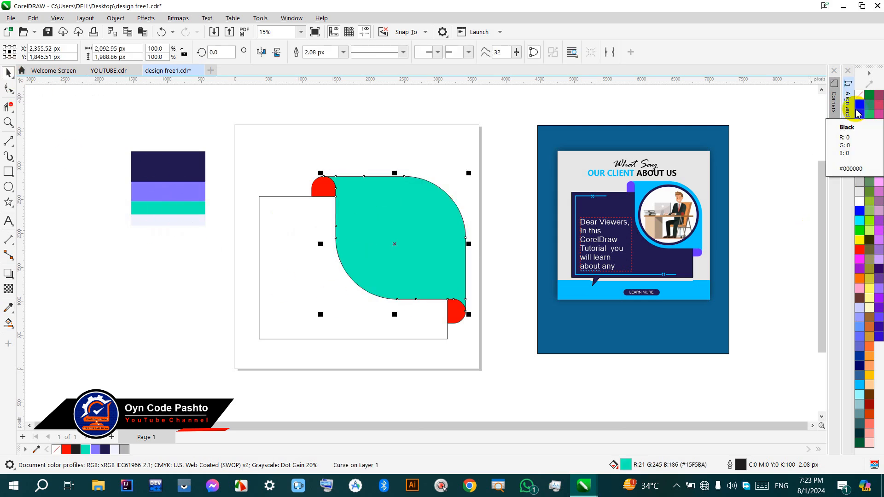
{"action": "left_click", "coordinate": [141, 308]}
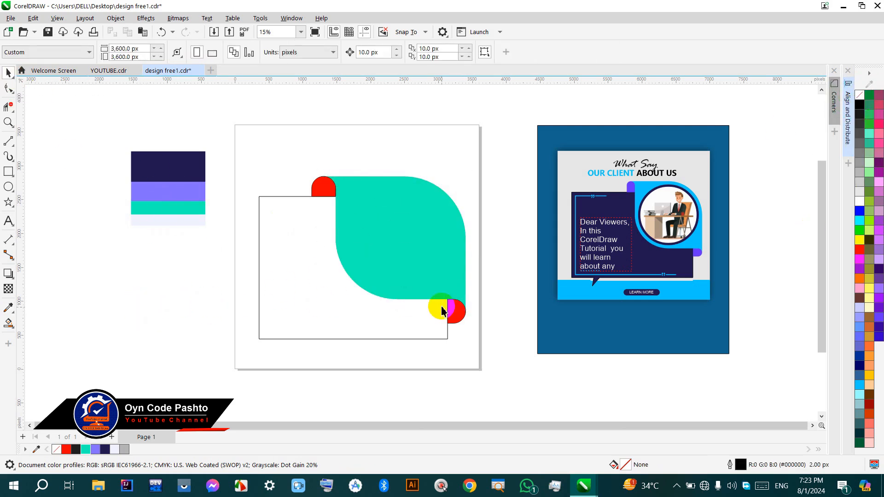
Fill both capsule ends with the purple sampled from the colour swatches and remove their outlines
{"action": "left_click", "coordinate": [454, 312]}
{"action": "left_click", "coordinate": [106, 296]}
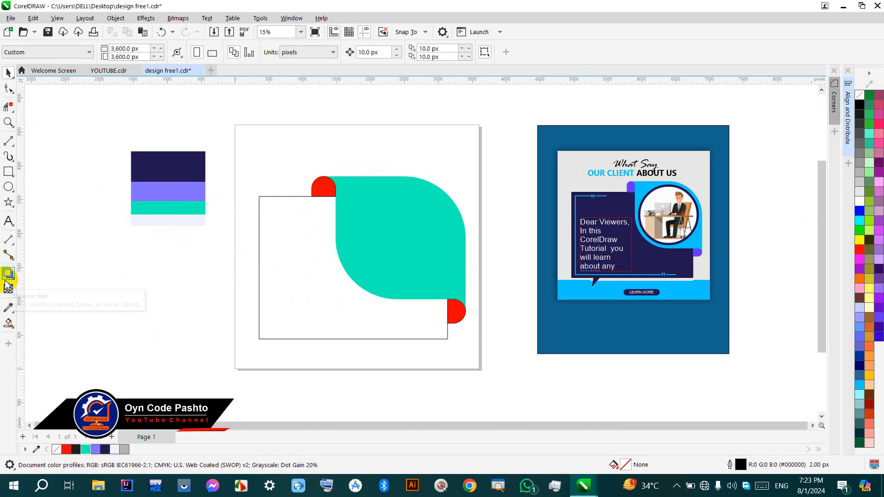
{"action": "left_click", "coordinate": [8, 307]}
{"action": "left_click", "coordinate": [193, 190]}
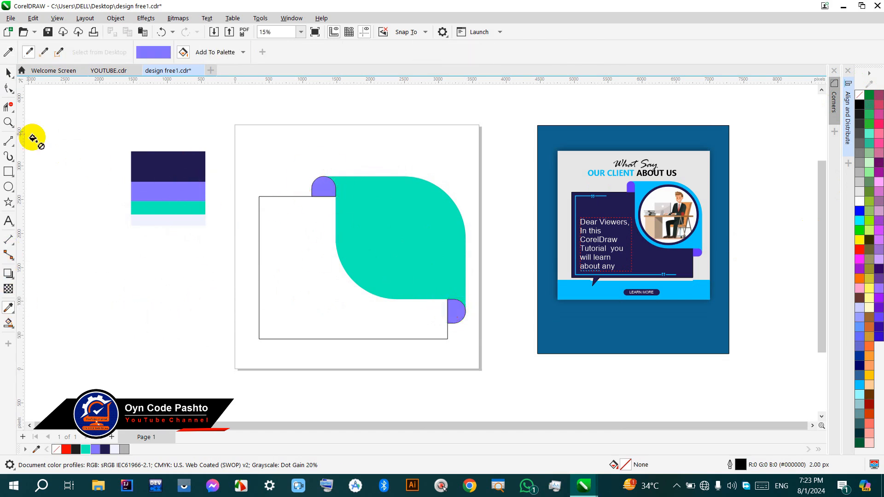
{"action": "left_click", "coordinate": [8, 72]}
{"action": "left_click", "coordinate": [455, 314]}
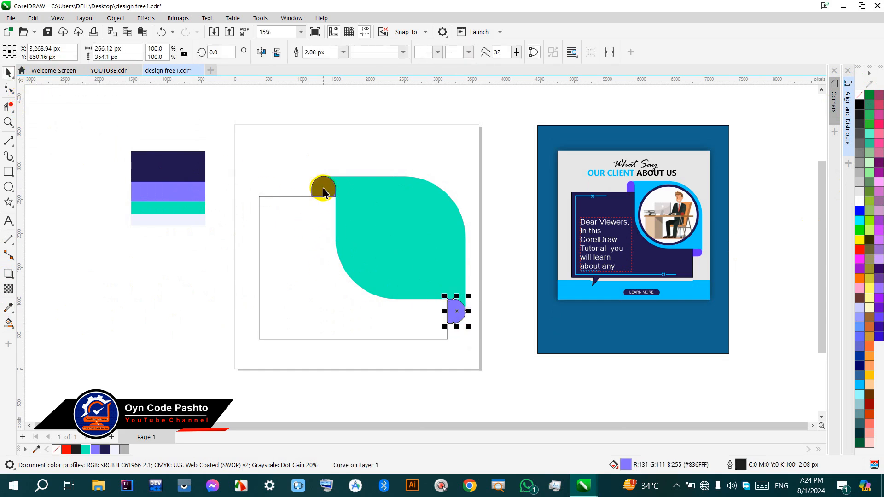
{"action": "left_click", "coordinate": [323, 191], "text": "shift"}
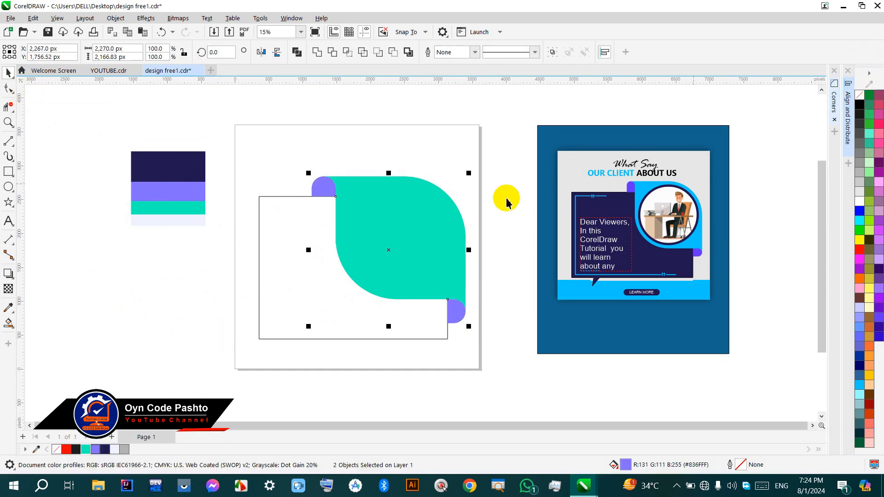
{"action": "left_click", "coordinate": [506, 175]}
Fill the large rectangle with the dark navy sampled from the colour swatches
{"action": "scroll", "coordinate": [339, 249], "scroll_direction": "down", "scroll_amount": 1}
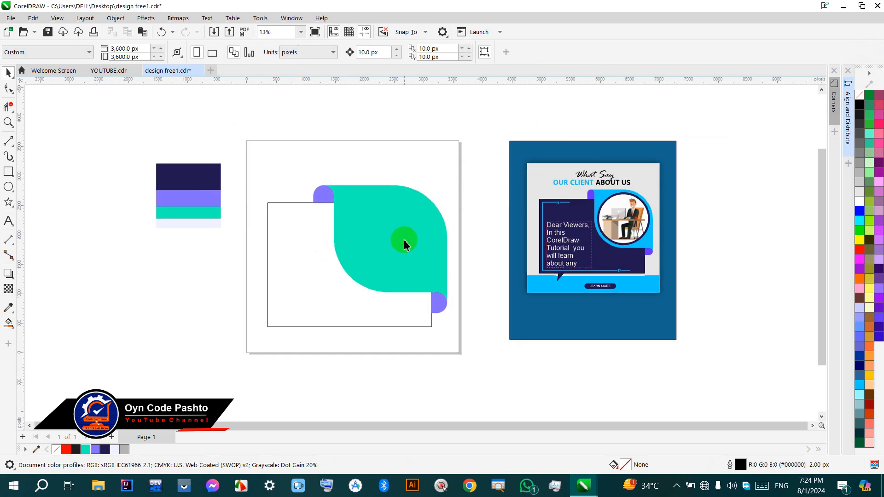
{"action": "left_click", "coordinate": [314, 253]}
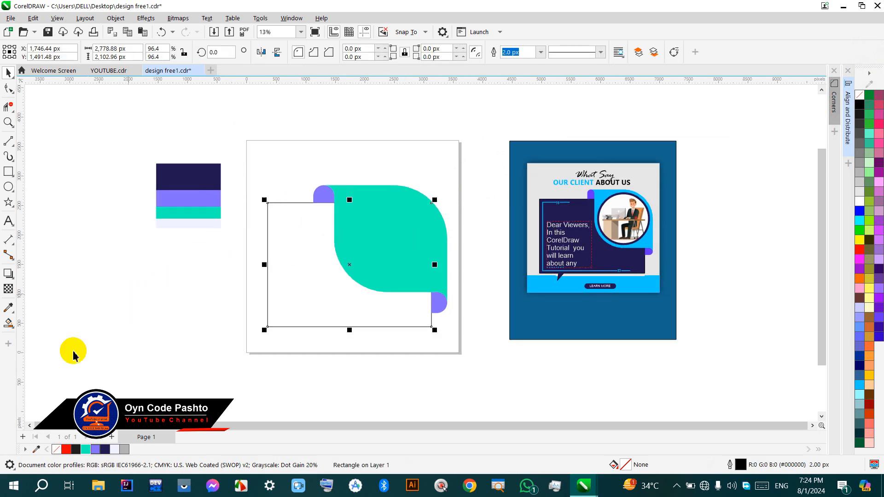
{"action": "left_click", "coordinate": [8, 307]}
{"action": "left_click", "coordinate": [203, 176]}
{"action": "left_click", "coordinate": [295, 268]}
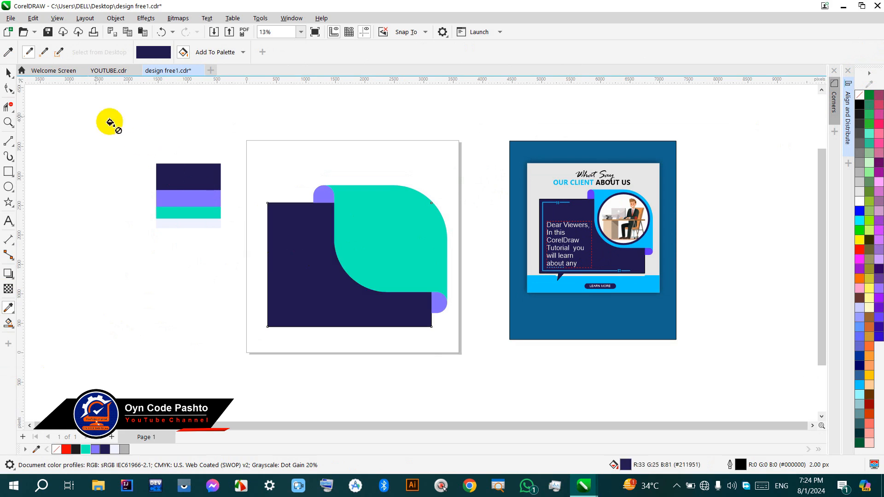
{"action": "left_click", "coordinate": [8, 72]}
{"action": "left_click", "coordinate": [83, 124]}
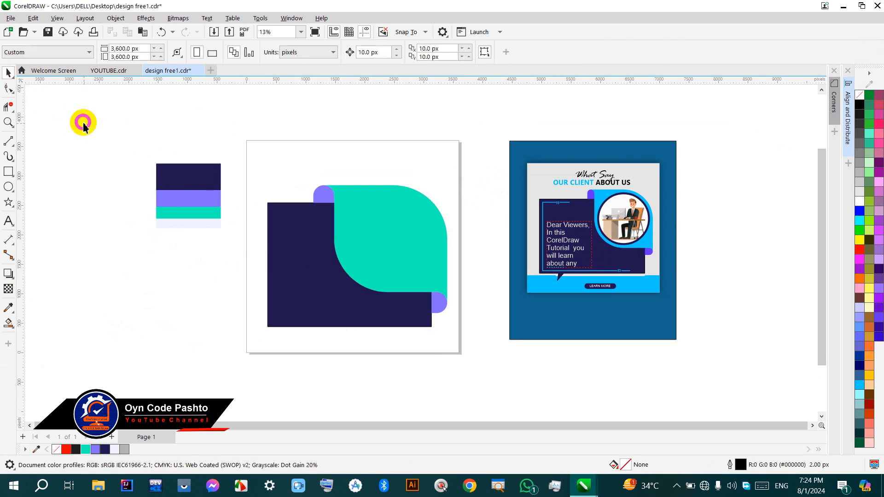
Draw a circle about 1,608 px in diameter, place it inside the teal rounded shape and nudge it 30 px left
{"action": "left_click", "coordinate": [9, 186]}
{"action": "mouse_move", "coordinate": [427, 214]}
{"action": "left_mouse_down"}
{"action": "mouse_move", "coordinate": [357, 299]}
{"action": "mouse_move", "coordinate": [332, 300]}
{"action": "left_mouse_up"}
{"action": "left_click_drag", "start_coordinate": [378, 263], "coordinate": [394, 240]}
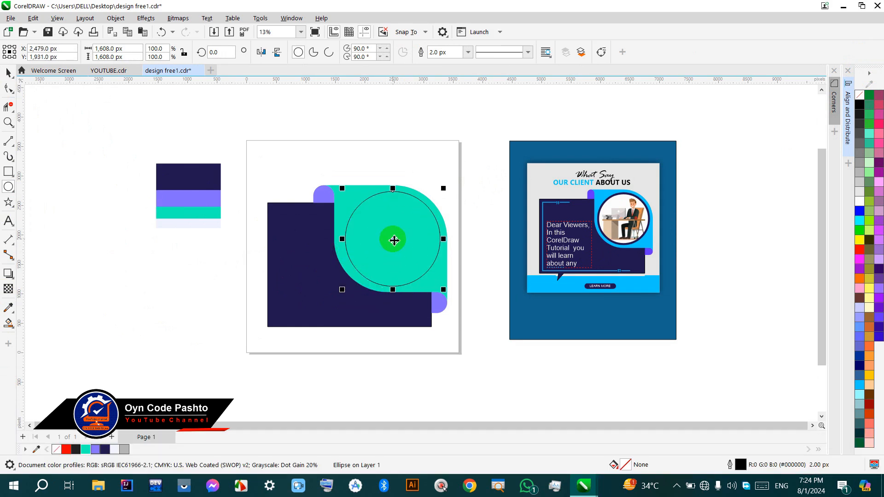
{"action": "key", "text": "Left"}
{"action": "key", "text": "Left"}
{"action": "key", "text": "Left"}
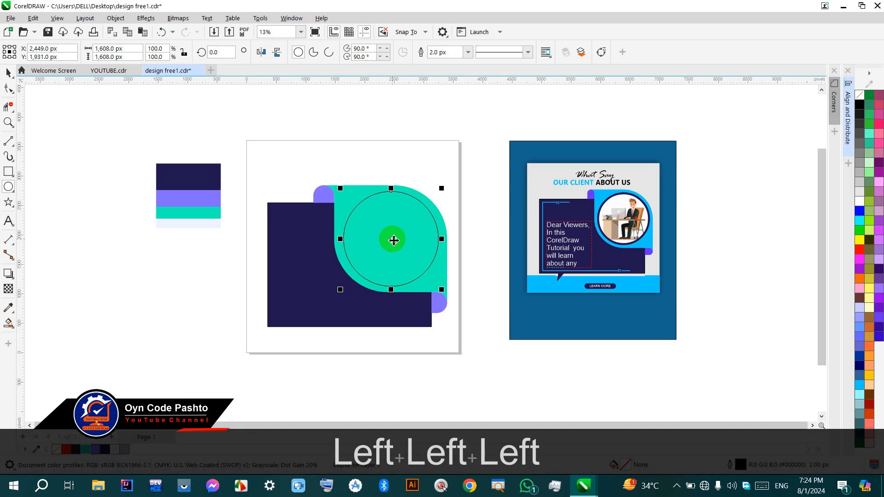
Set the photo circle's outline width to 35 px and colour the outline dark navy
{"action": "left_click", "coordinate": [467, 52]}
{"action": "left_click", "coordinate": [452, 139]}
{"action": "left_click", "coordinate": [467, 52]}
{"action": "left_click", "coordinate": [455, 147]}
{"action": "left_click", "coordinate": [437, 52]}
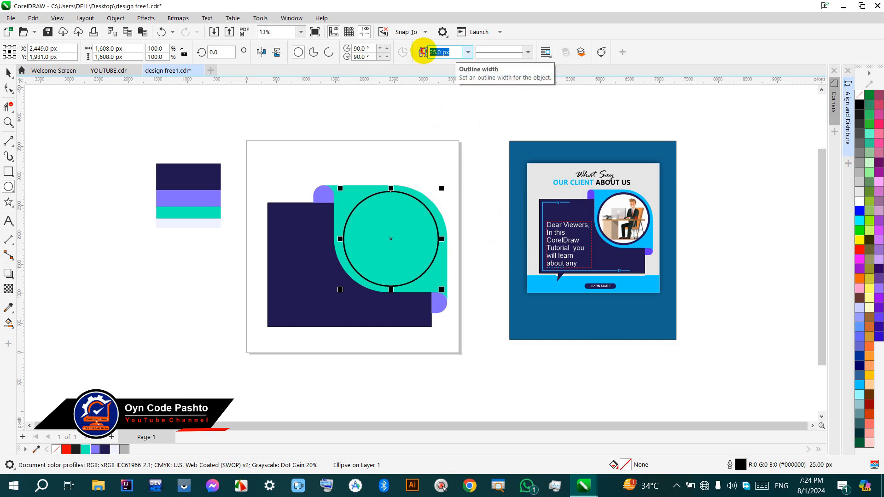
{"action": "type", "text": "35"}
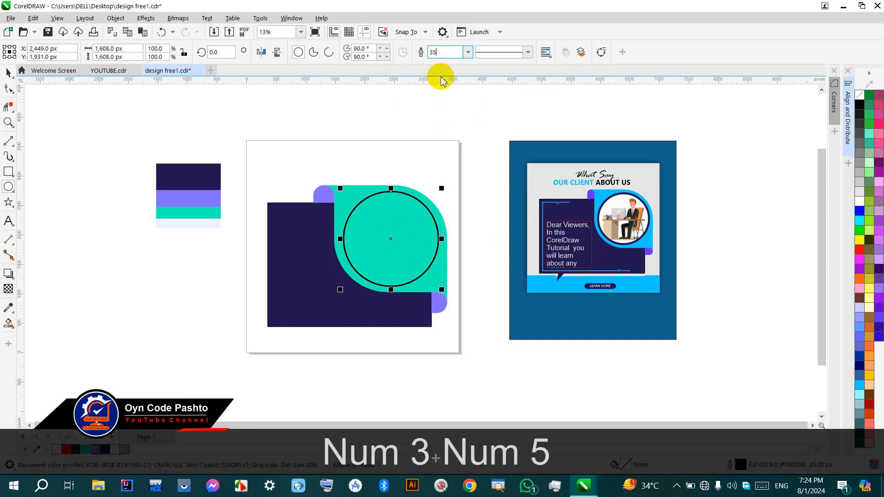
{"action": "key", "text": "Return"}
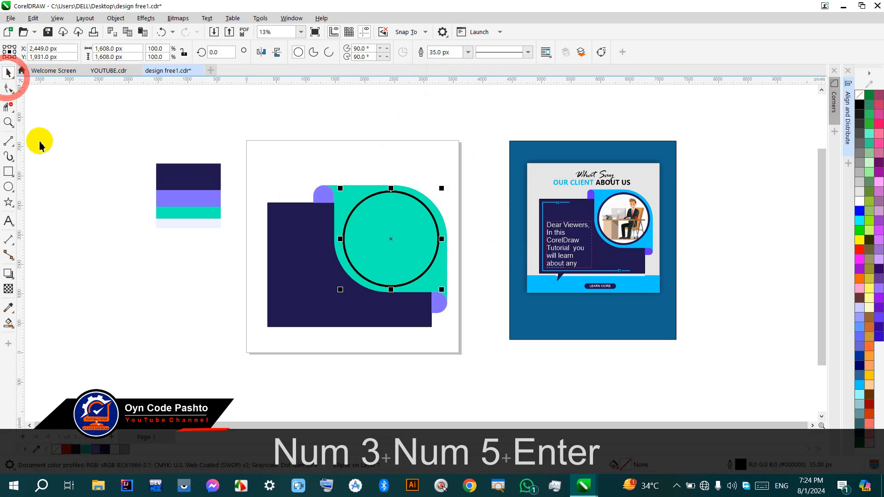
{"action": "right_click", "coordinate": [107, 452]}
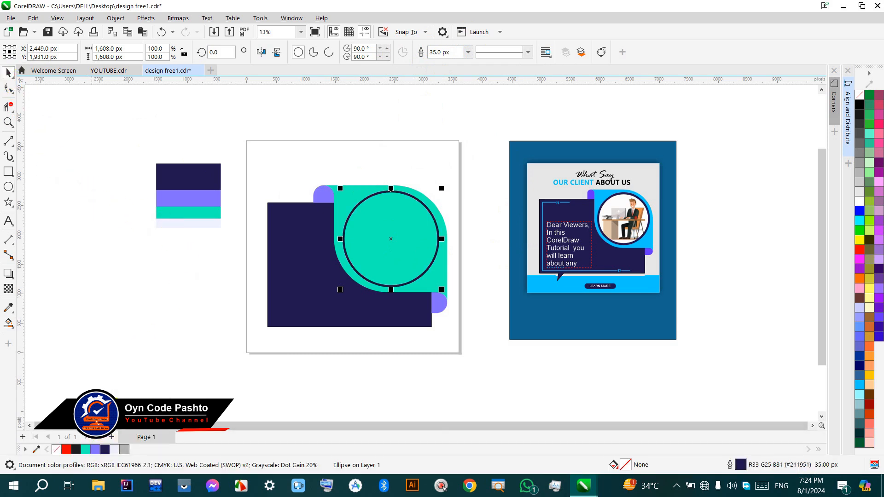
{"action": "left_click", "coordinate": [142, 282]}
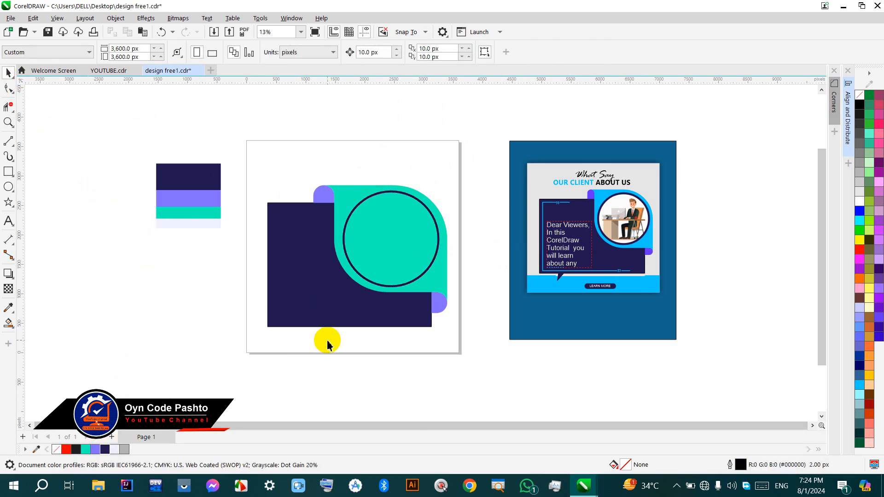
Draw an angled Pen shape about 289 × 265 px across the navy rectangle's lower edge and smart-fill its protruding tail red
{"action": "left_click", "coordinate": [9, 142]}
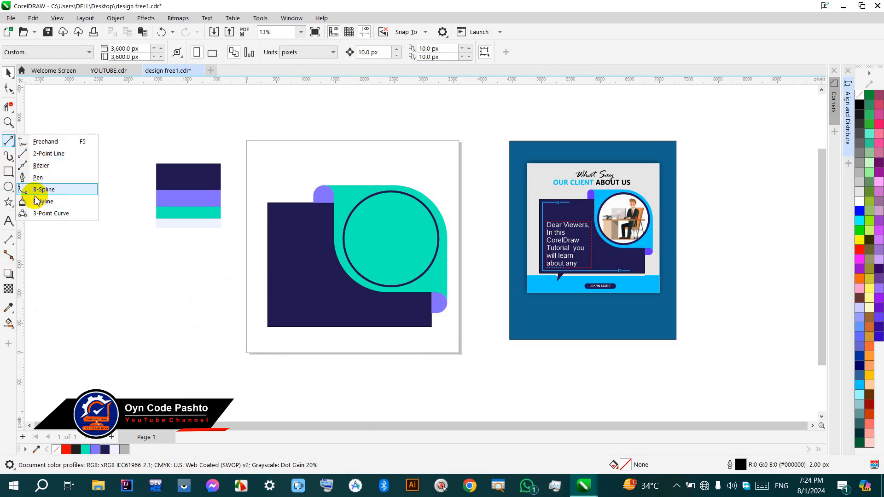
{"action": "left_click", "coordinate": [37, 178]}
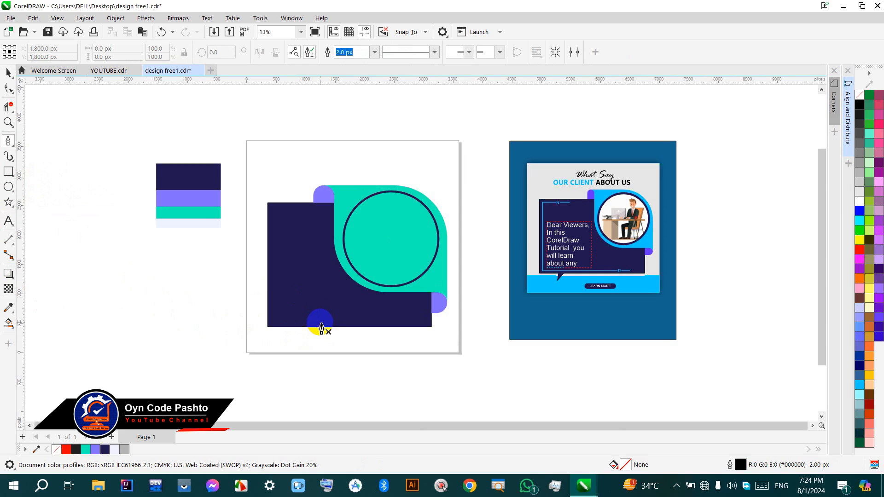
{"action": "left_click", "coordinate": [320, 323]}
{"action": "double_click", "coordinate": [302, 339]}
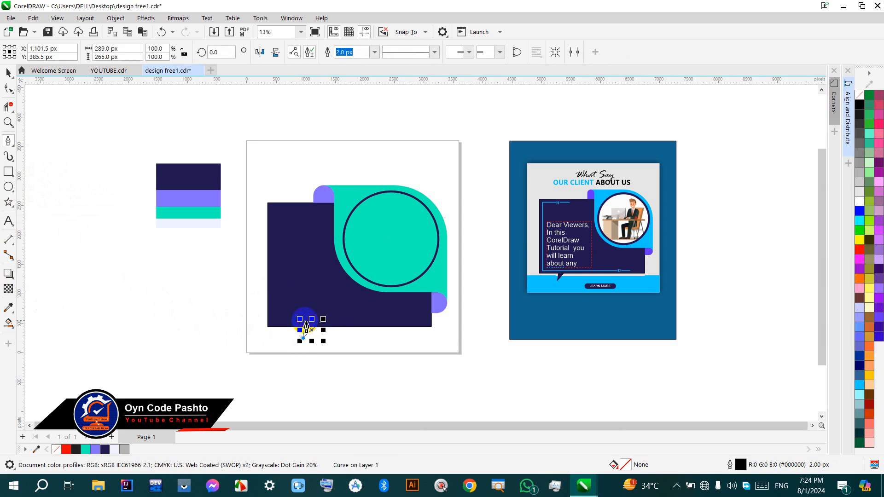
{"action": "key", "text": "space"}
{"action": "left_click", "coordinate": [7, 323]}
{"action": "left_click", "coordinate": [305, 334]}
{"action": "left_click", "coordinate": [8, 74]}
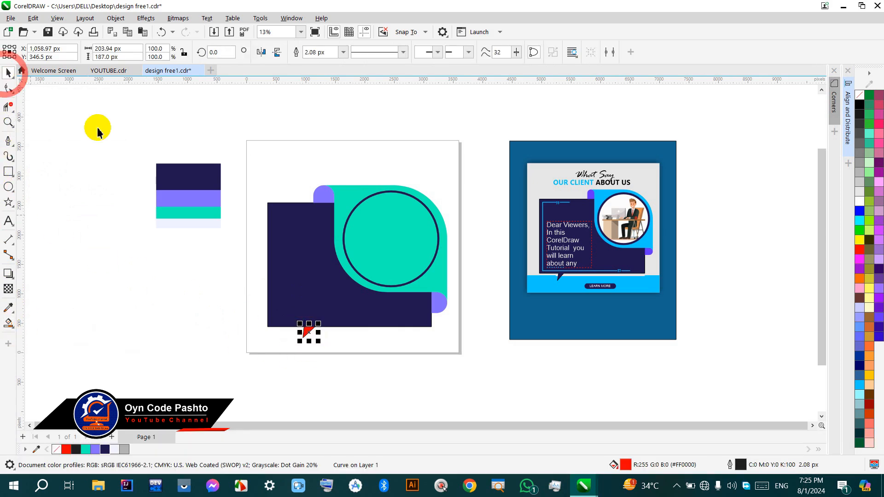
Weld the speech-bubble tail to the dark navy rectangle and delete the leftover pen line
{"action": "left_click", "coordinate": [308, 272], "text": "shift"}
{"action": "left_click", "coordinate": [317, 52]}
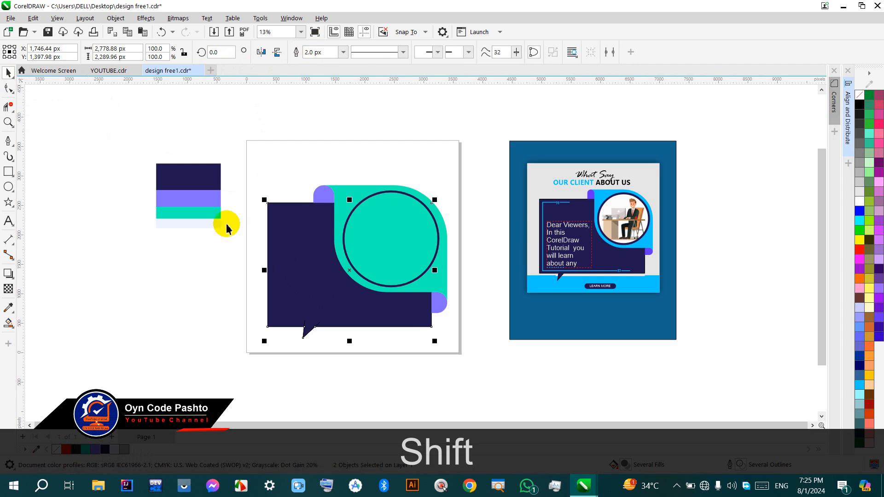
{"action": "left_click", "coordinate": [188, 325]}
{"action": "left_click", "coordinate": [304, 324]}
{"action": "key", "text": "BackSpace"}
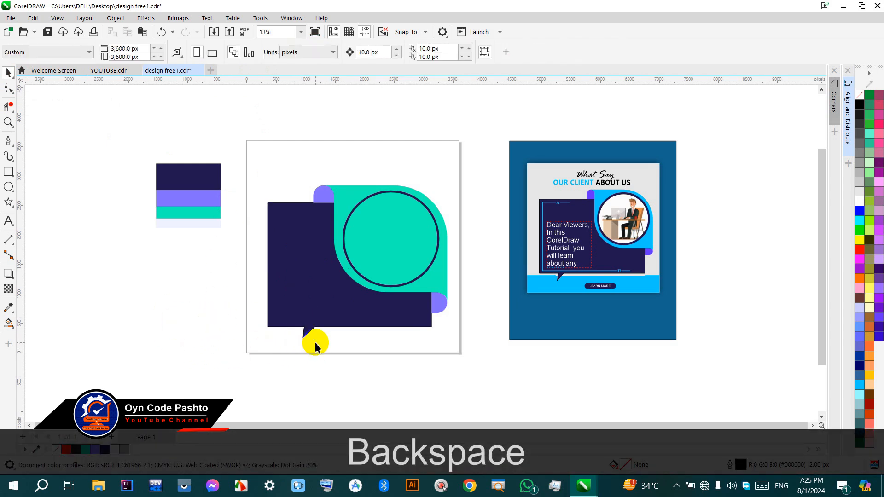
Add a teal, outline-free band about 3,600 × 448 px along the page's lower edge and send it to the back
{"action": "left_click", "coordinate": [9, 172]}
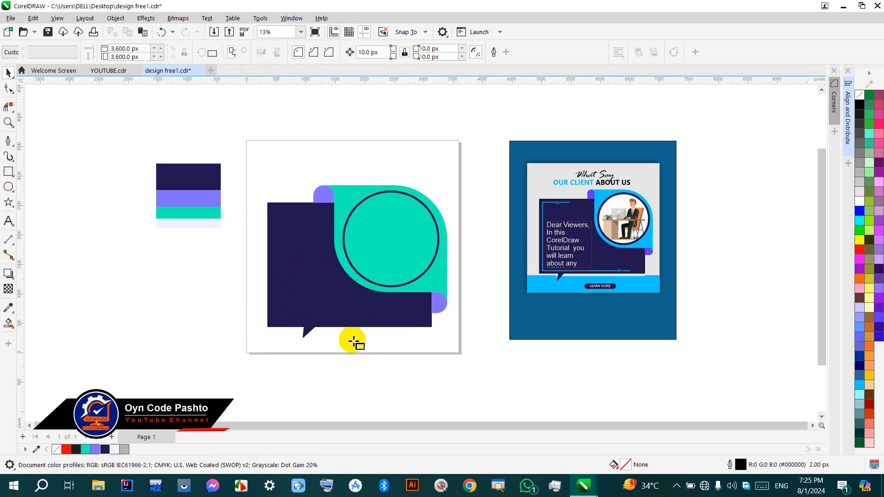
{"action": "mouse_move", "coordinate": [460, 327]}
{"action": "left_mouse_down"}
{"action": "mouse_move", "coordinate": [448, 351]}
{"action": "mouse_move", "coordinate": [243, 355]}
{"action": "mouse_move", "coordinate": [264, 355]}
{"action": "left_mouse_up"}
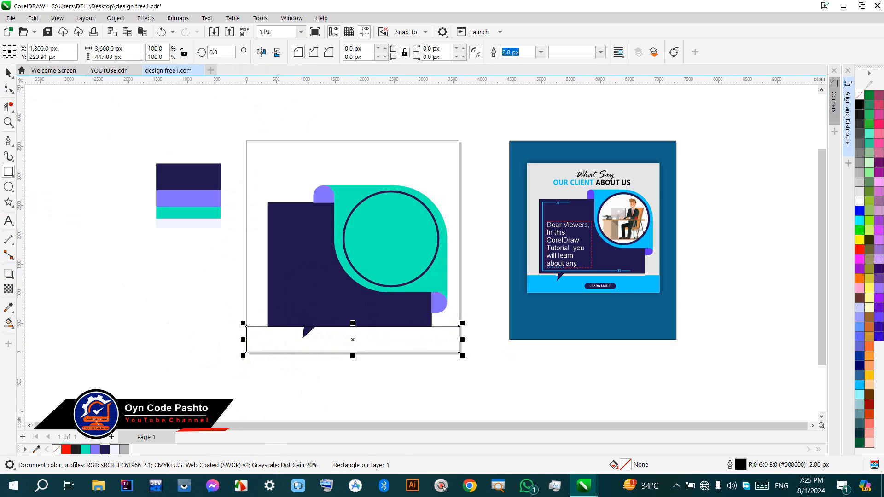
{"action": "left_click", "coordinate": [86, 449]}
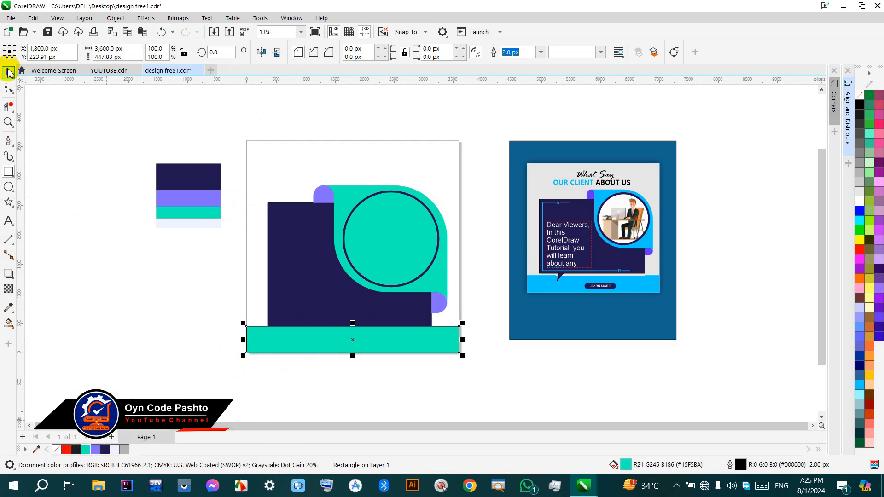
{"action": "left_click", "coordinate": [8, 73]}
{"action": "key", "text": "ctrl"}
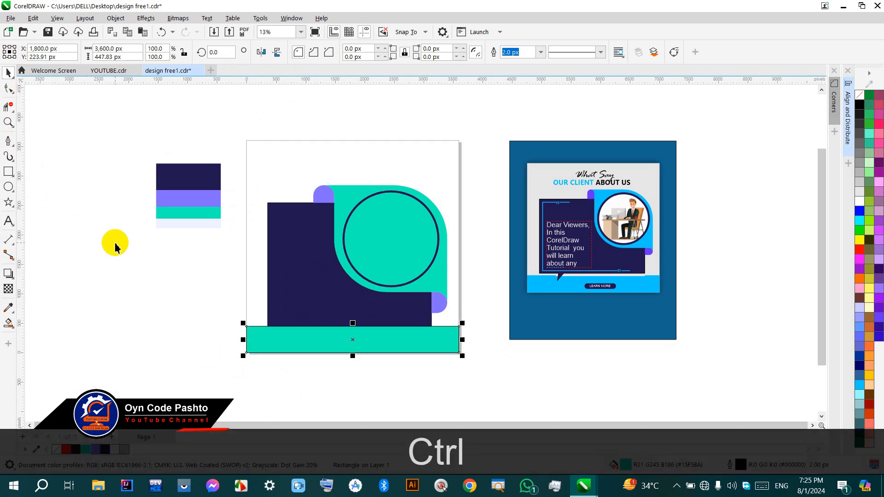
{"action": "key", "text": "ctrl+End"}
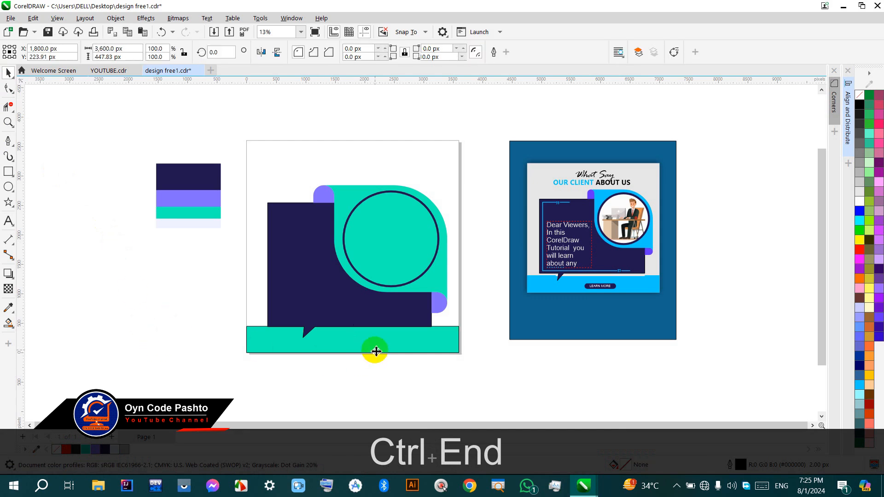
{"action": "left_click", "coordinate": [385, 298]}
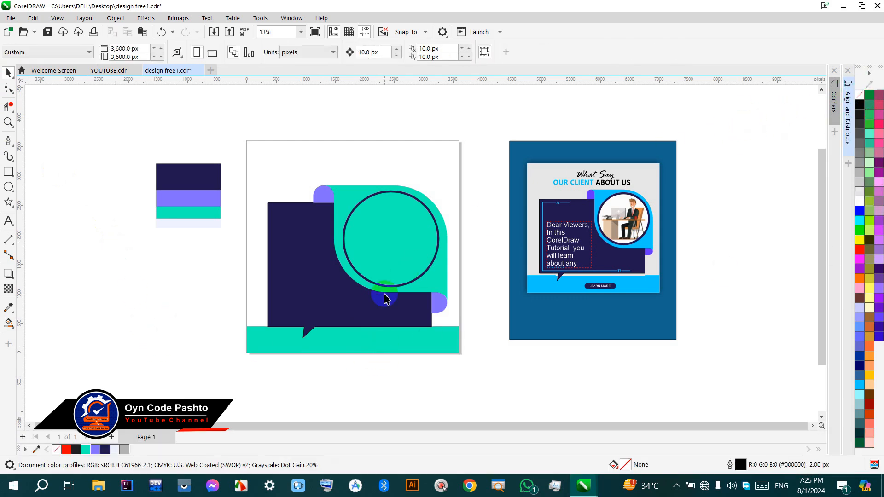
Create a page-sized background rectangle and fill it with the pale lavender #F0F3FF sampled from the colour swatches
{"action": "double_click", "coordinate": [9, 172]}
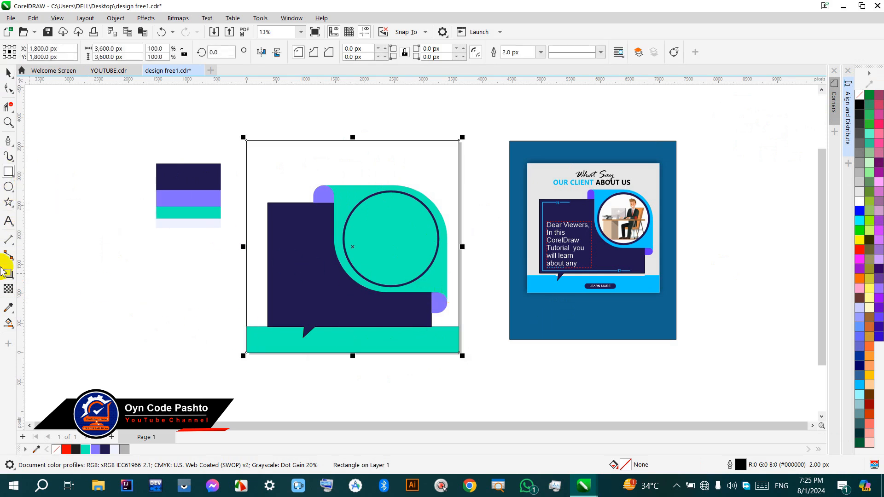
{"action": "left_click", "coordinate": [8, 307]}
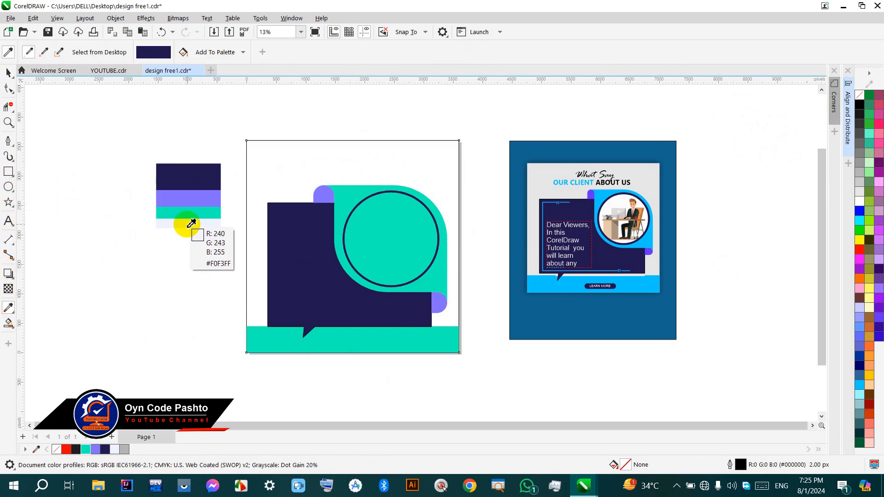
{"action": "left_click", "coordinate": [191, 223]}
{"action": "left_click", "coordinate": [310, 174]}
{"action": "left_click", "coordinate": [8, 74]}
{"action": "left_click", "coordinate": [226, 341]}
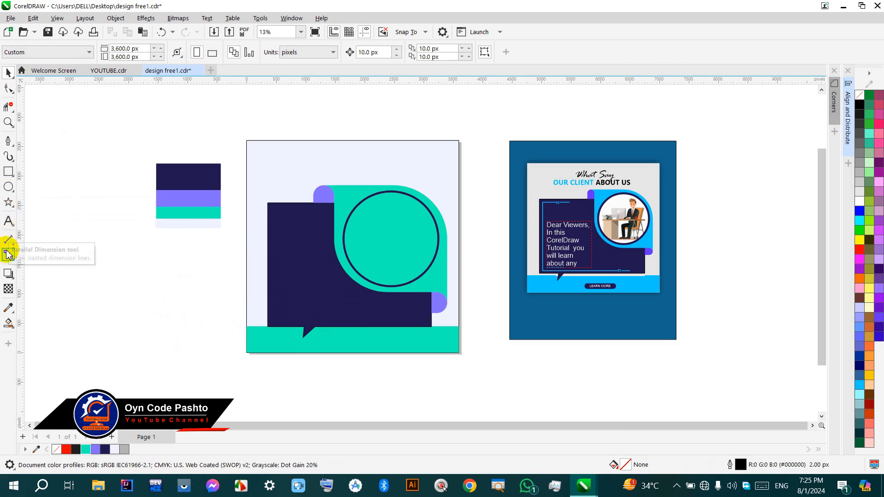
Create a paragraph text frame about 921 × 1,460 px inside the dark navy speech bubble
{"action": "left_click", "coordinate": [9, 221]}
{"action": "left_click_drag", "start_coordinate": [278, 238], "coordinate": [330, 315]}
{"action": "left_click", "coordinate": [294, 266]}
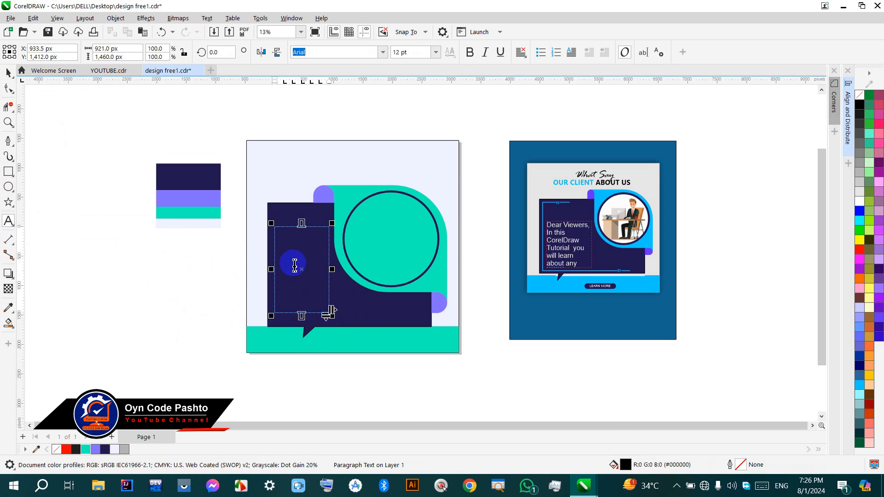
Copy the whole "Dear Viewers" paragraph from the reference design and paste it into the new text frame
{"action": "double_click", "coordinate": [563, 244]}
{"action": "left_click", "coordinate": [564, 245]}
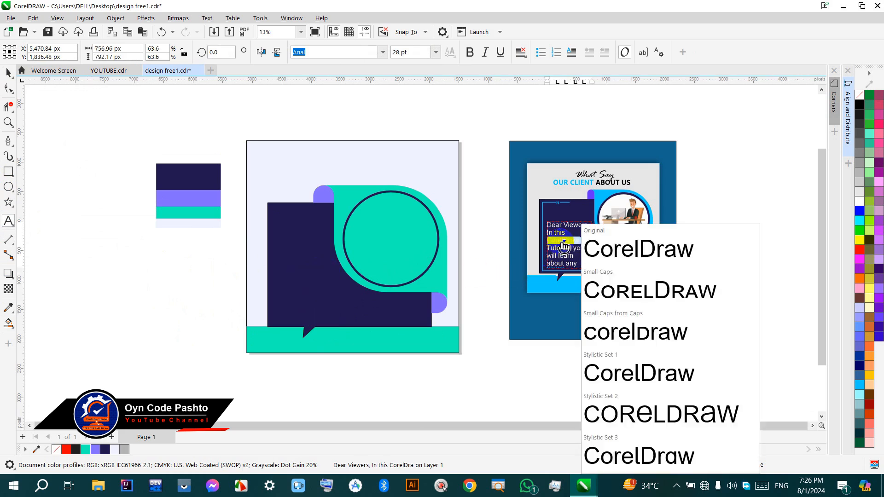
{"action": "left_click", "coordinate": [556, 238]}
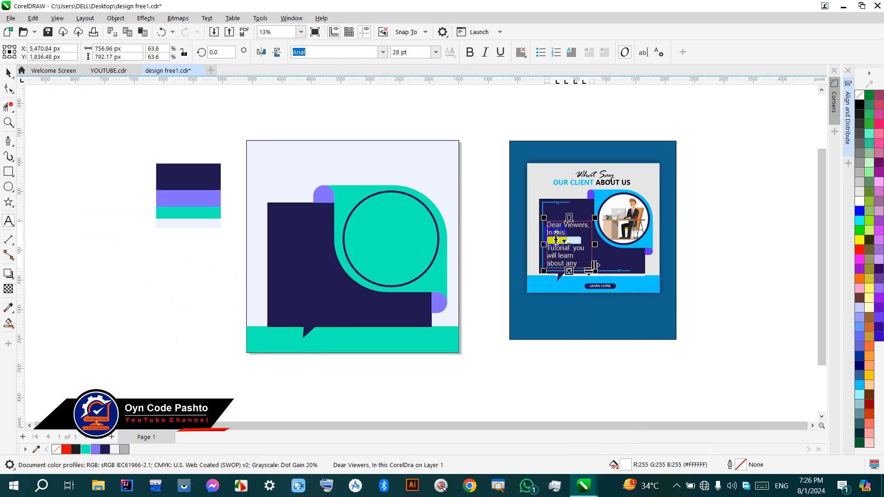
{"action": "key", "text": "ctrl+a"}
{"action": "key", "text": "ctrl+c"}
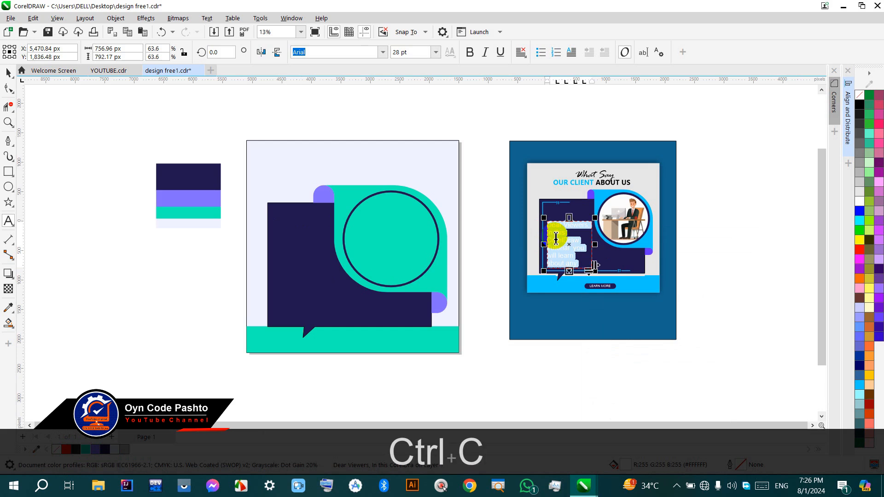
{"action": "left_click", "coordinate": [289, 245]}
{"action": "key", "text": "ctrl+v"}
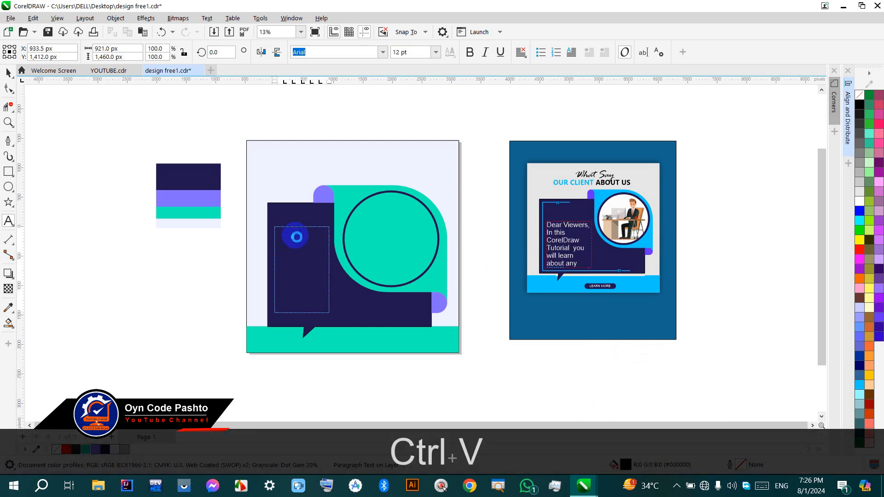
{"action": "left_click", "coordinate": [8, 73]}
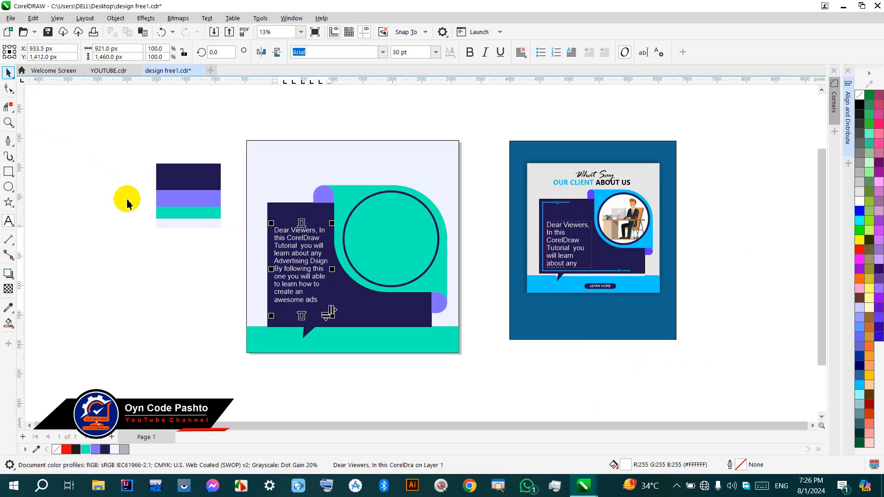
{"action": "left_click", "coordinate": [161, 256]}
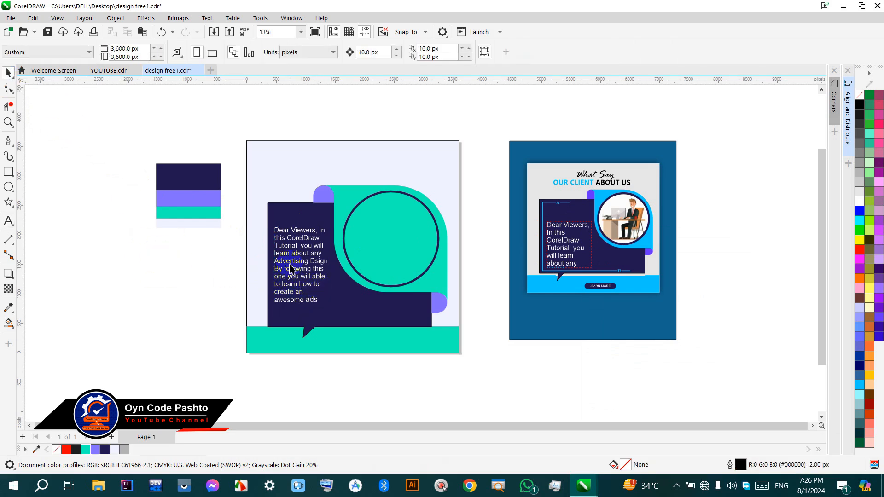
Draw an unfilled rectangle about 2,046 × 1,803 px over the speech bubble and move it off the page beneath the colour swatches
{"action": "left_click", "coordinate": [8, 172]}
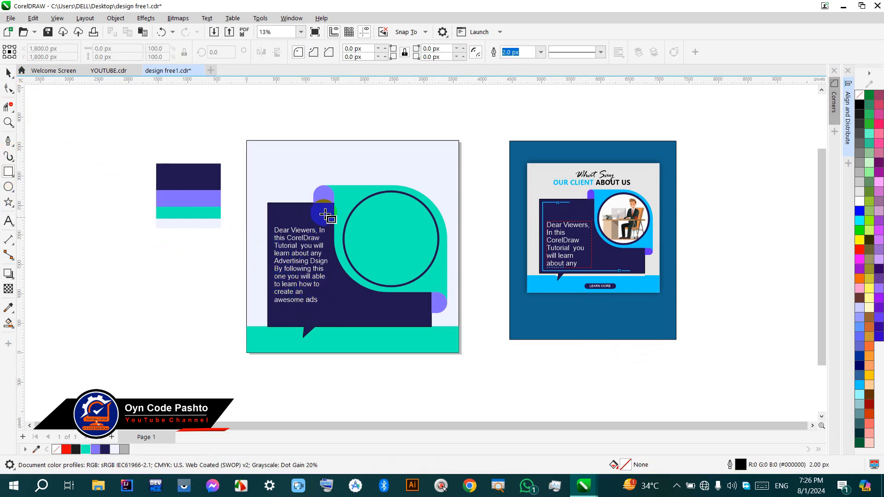
{"action": "left_click_drag", "start_coordinate": [273, 212], "coordinate": [395, 318]}
{"action": "left_click", "coordinate": [8, 74]}
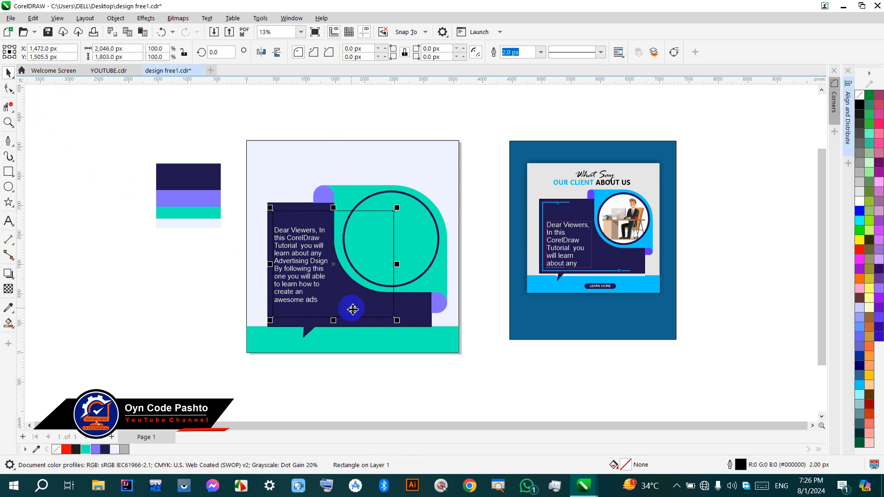
{"action": "left_click_drag", "start_coordinate": [337, 271], "coordinate": [158, 300]}
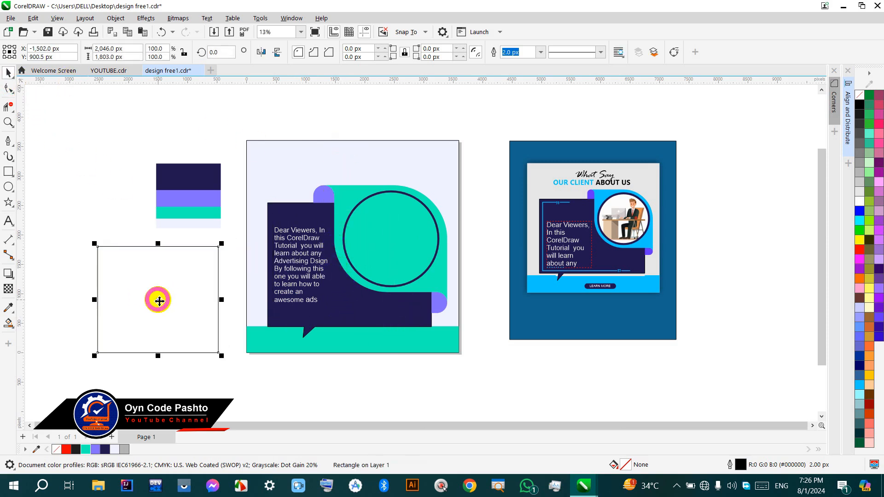
{"action": "left_click", "coordinate": [69, 199]}
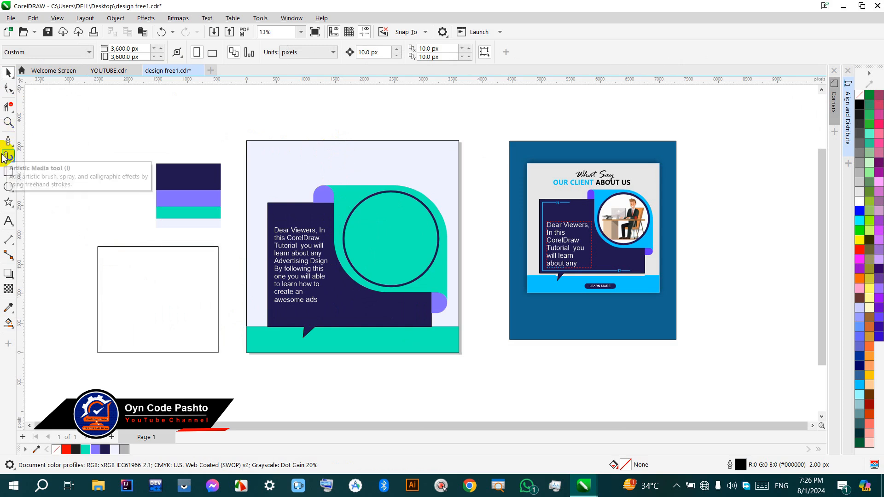
{"action": "left_click", "coordinate": [8, 140]}
{"action": "left_click_drag", "start_coordinate": [156, 229], "coordinate": [111, 218]}
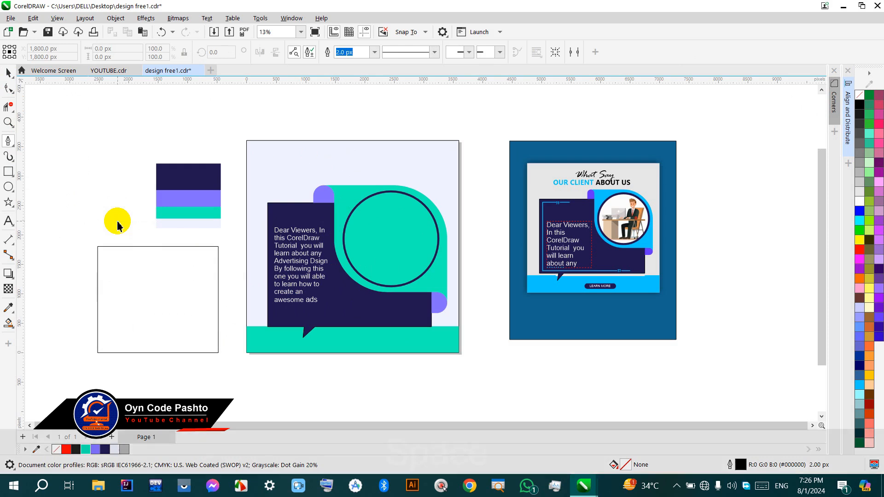
{"action": "key", "text": "space"}
Draw two near-vertical 2-point lines across the off-page rectangle, one over its upper edge and one about 624 px long over its lower edge
{"action": "left_click", "coordinate": [10, 147]}
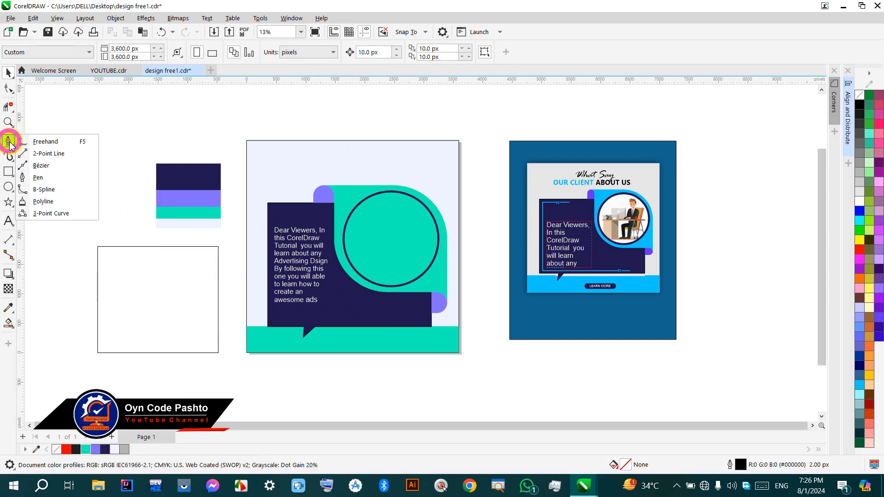
{"action": "left_click", "coordinate": [28, 153]}
{"action": "left_click_drag", "start_coordinate": [166, 232], "coordinate": [163, 283]}
{"action": "left_click_drag", "start_coordinate": [186, 342], "coordinate": [183, 375]}
{"action": "left_click", "coordinate": [9, 73]}
{"action": "left_click", "coordinate": [103, 226]}
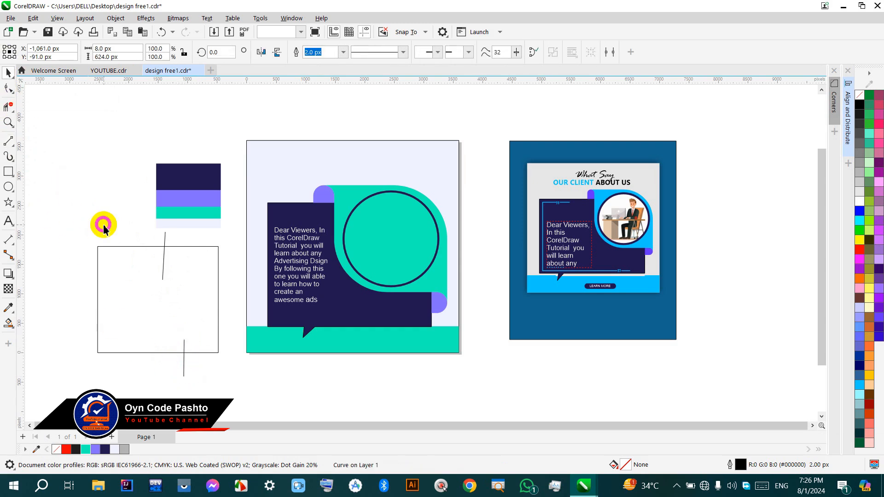
Remove the rectangle's segment beyond the two crossing lines with Virtual Segment Delete and move the open frame onto the speech bubble
{"action": "left_click", "coordinate": [9, 107]}
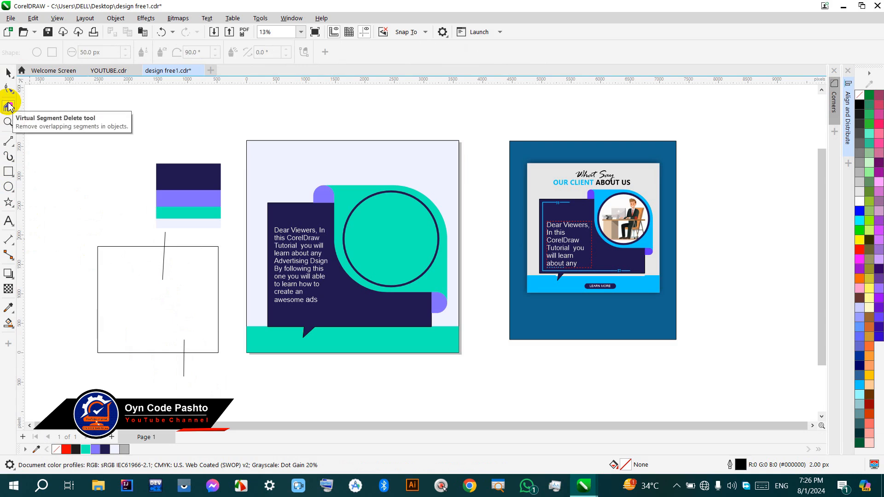
{"action": "left_click", "coordinate": [195, 246]}
{"action": "left_click", "coordinate": [8, 73]}
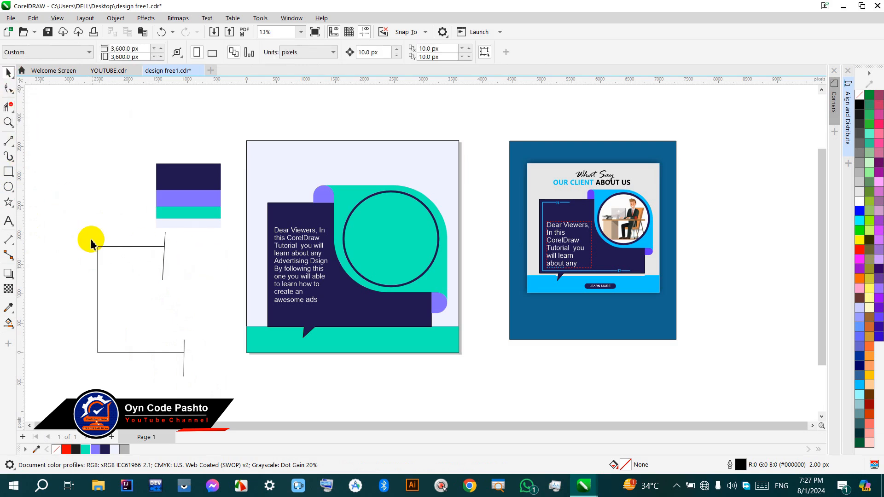
{"action": "left_click", "coordinate": [102, 248]}
{"action": "left_click_drag", "start_coordinate": [105, 250], "coordinate": [278, 216]}
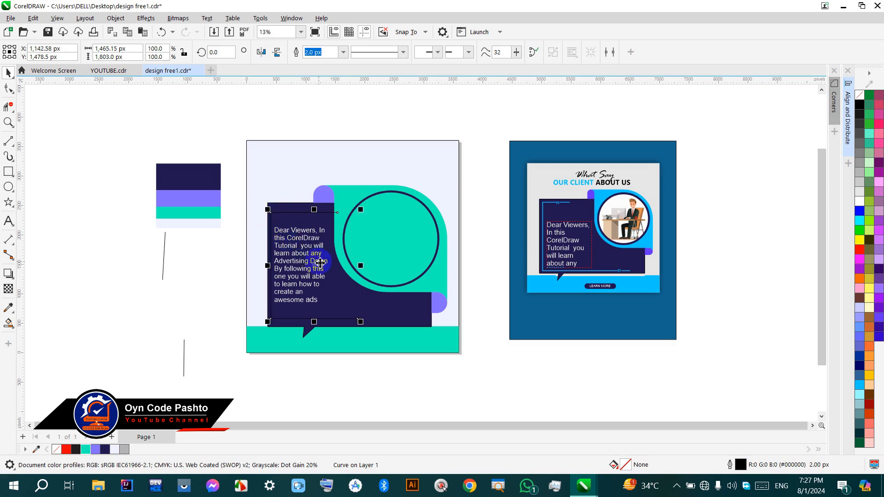
Give the open frame on the speech bubble a 20 px outline in the teal document colour
{"action": "left_click", "coordinate": [343, 52]}
{"action": "left_click", "coordinate": [319, 142]}
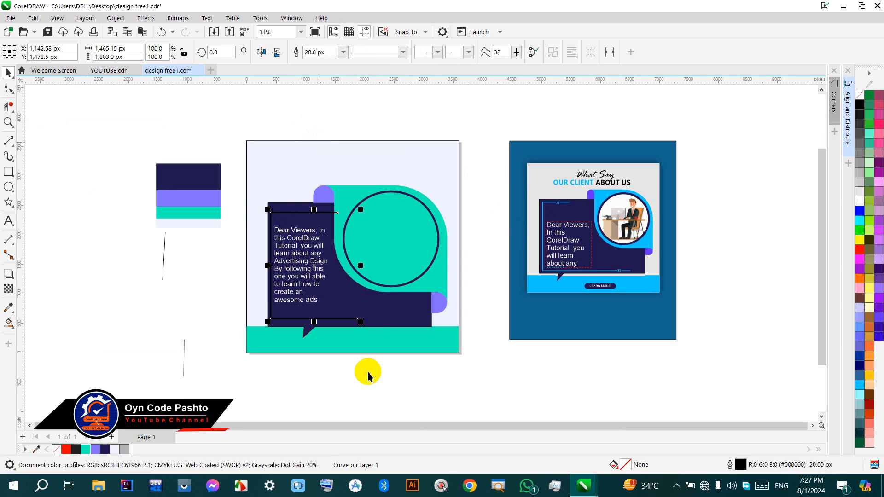
{"action": "right_click", "coordinate": [87, 451]}
Delete the two leftover cutting lines beside the page
{"action": "left_click", "coordinate": [112, 305]}
{"action": "left_click_drag", "start_coordinate": [140, 239], "coordinate": [197, 387]}
{"action": "key", "text": "BackSpace"}
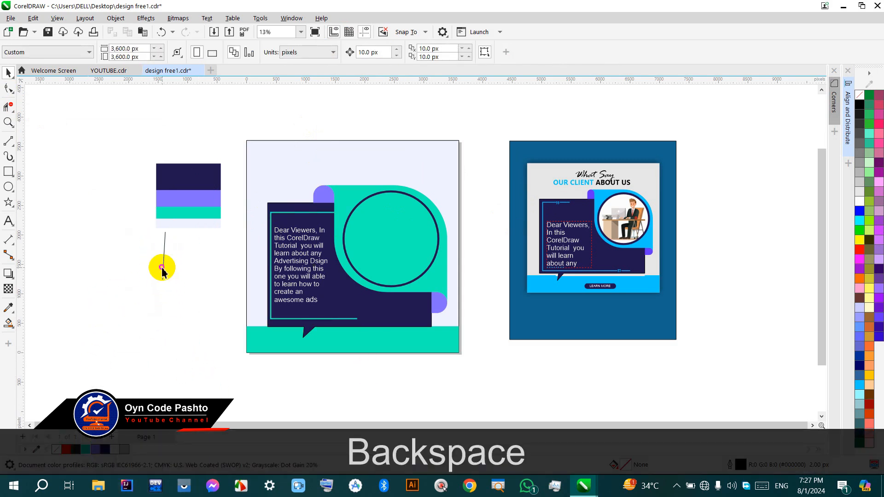
{"action": "left_click", "coordinate": [166, 262]}
{"action": "key", "text": "BackSpace"}
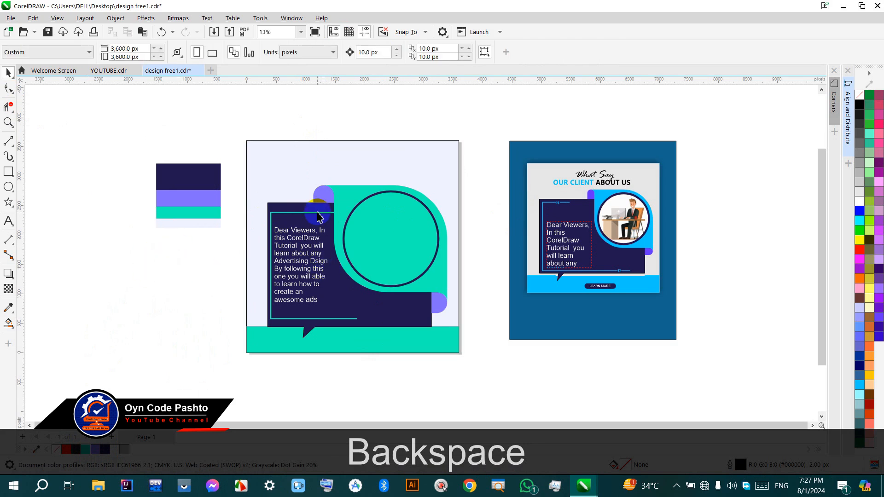
Shorten the frame's upper line and lengthen its lower line by moving their end nodes horizontally
{"action": "left_click", "coordinate": [319, 215]}
{"action": "left_click", "coordinate": [9, 87]}
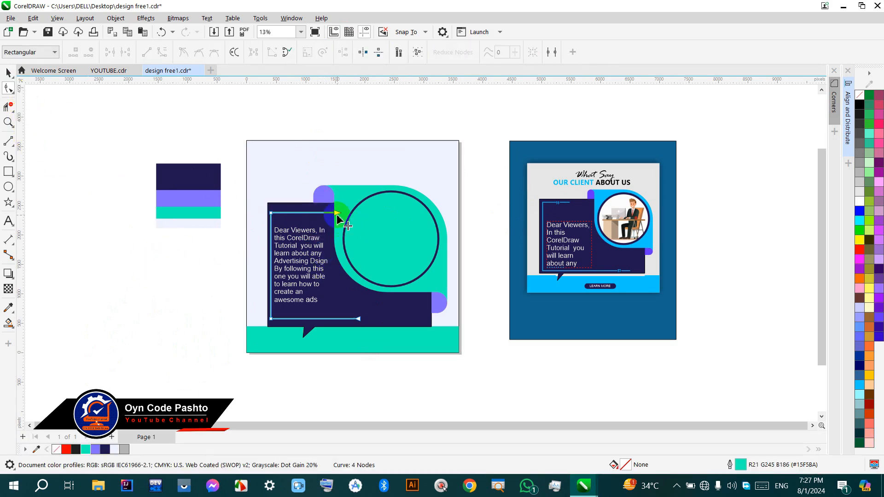
{"action": "left_click_drag", "start_coordinate": [337, 215], "coordinate": [315, 213]}
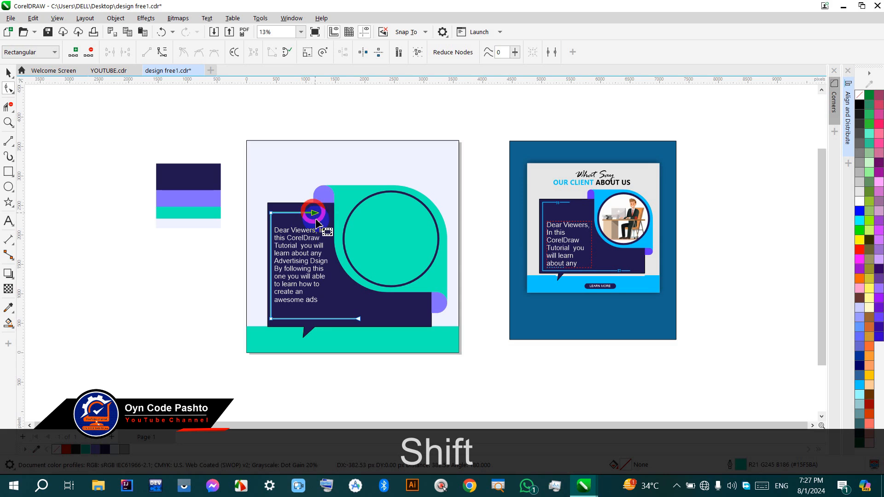
{"action": "left_click_drag", "start_coordinate": [399, 321], "coordinate": [399, 321]}
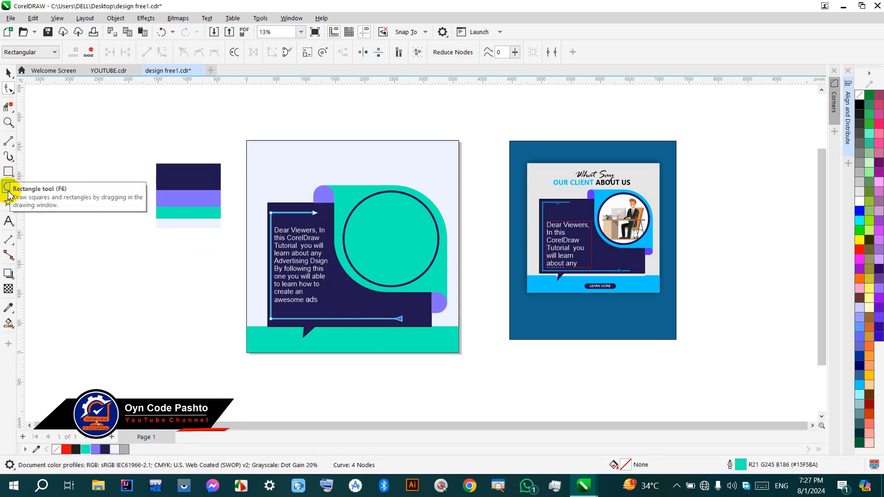
Add a pair of commas as bold Arial text of about 102 pt off the page and tighten the spacing into a quote mark
{"action": "left_click", "coordinate": [8, 221]}
{"action": "left_click", "coordinate": [161, 287]}
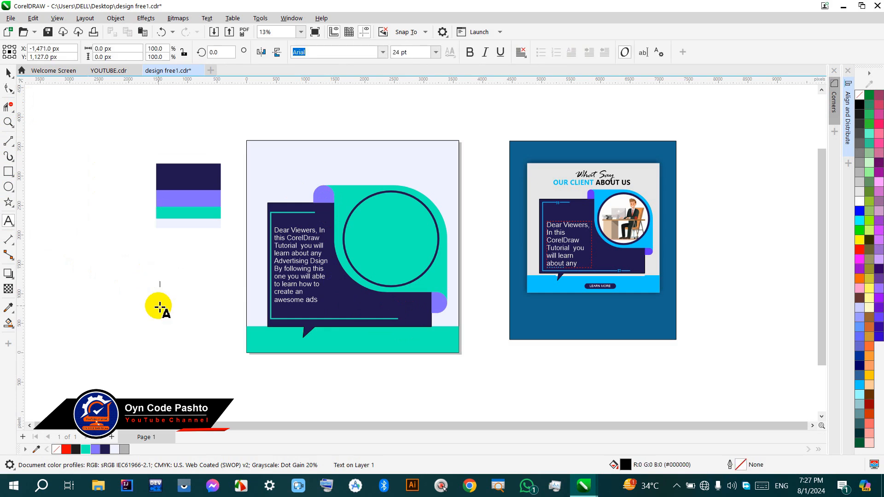
{"action": "left_click", "coordinate": [7, 73]}
{"action": "left_click_drag", "start_coordinate": [168, 293], "coordinate": [174, 307]}
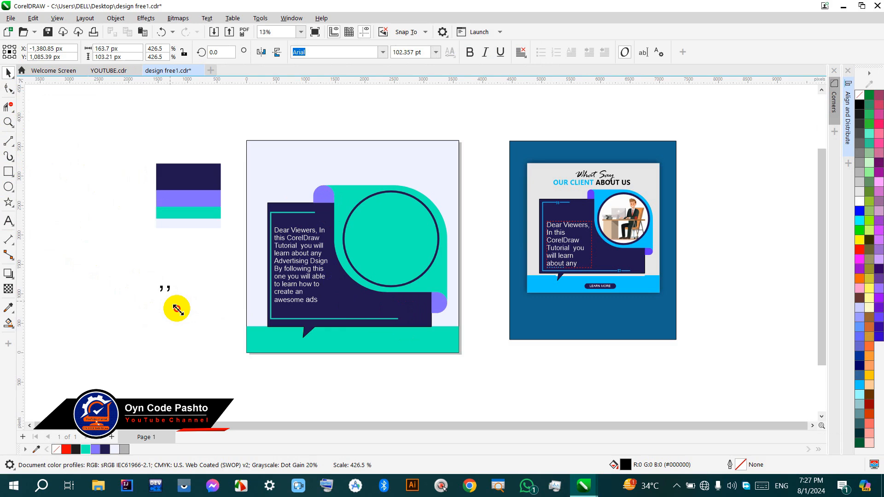
{"action": "left_click", "coordinate": [470, 52]}
{"action": "left_click", "coordinate": [9, 88]}
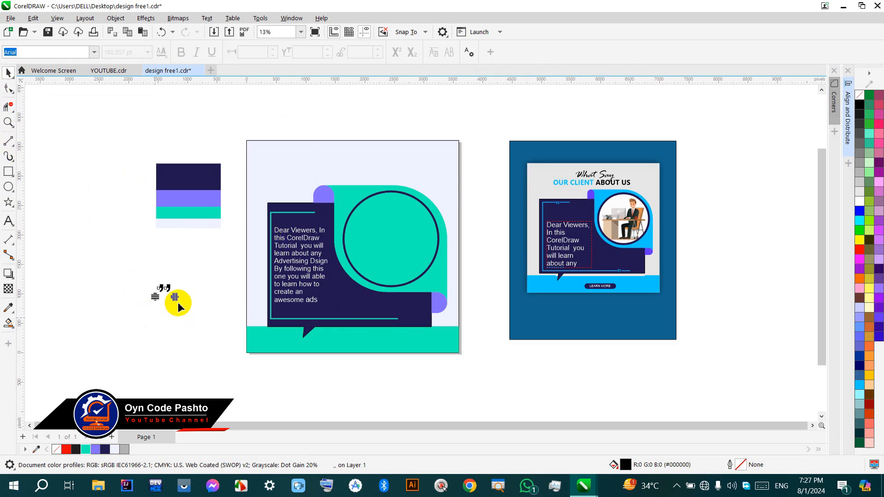
{"action": "scroll", "coordinate": [173, 298], "scroll_direction": "up", "scroll_amount": 2}
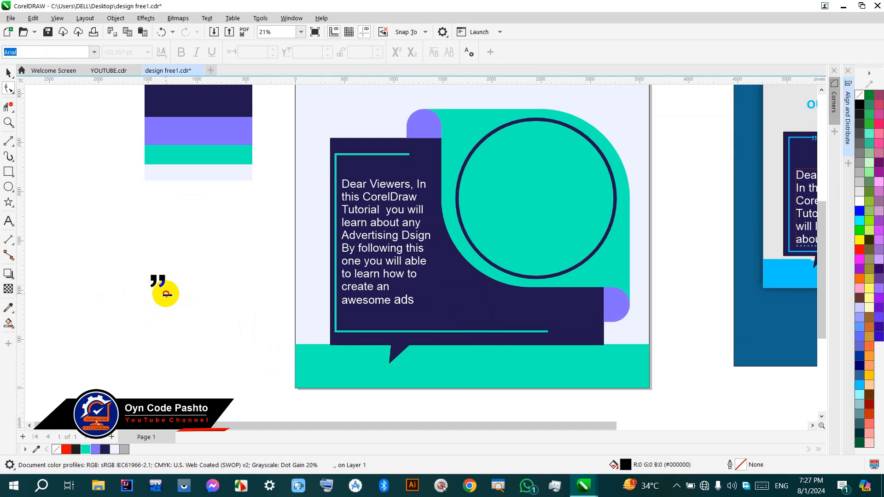
{"action": "scroll", "coordinate": [166, 299], "scroll_direction": "down", "scroll_amount": 2}
{"action": "left_click", "coordinate": [8, 72]}
{"action": "left_click", "coordinate": [127, 282]}
Draw a dark navy rectangle about 283 × 331 px over the quote mark and send it one level behind
{"action": "left_click", "coordinate": [9, 172]}
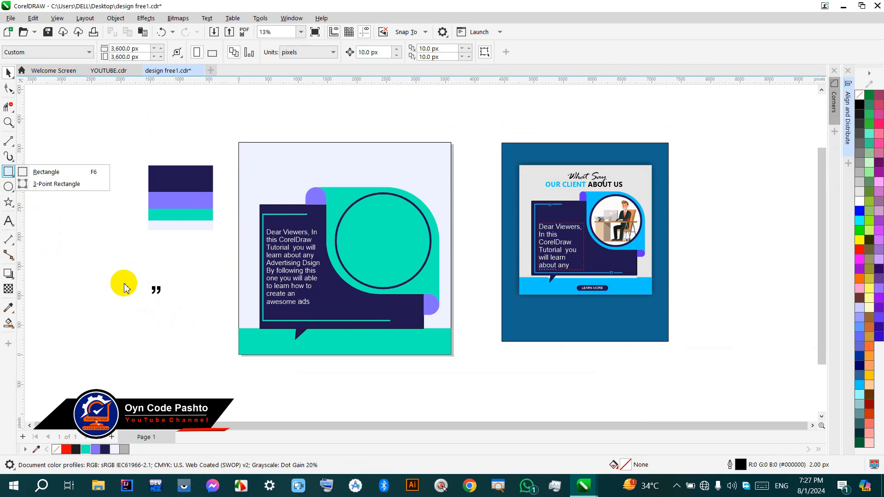
{"action": "scroll", "coordinate": [152, 304], "scroll_direction": "up", "scroll_amount": 1}
{"action": "left_click", "coordinate": [9, 172]}
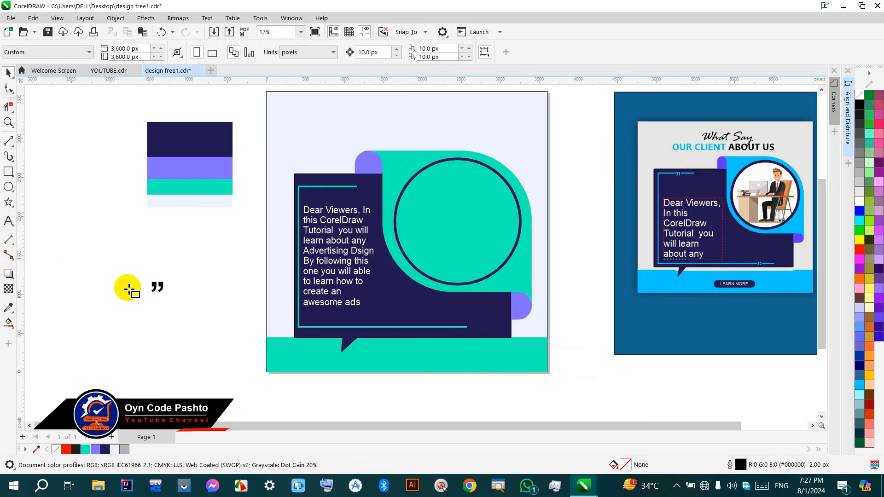
{"action": "left_click_drag", "start_coordinate": [145, 276], "coordinate": [169, 302]}
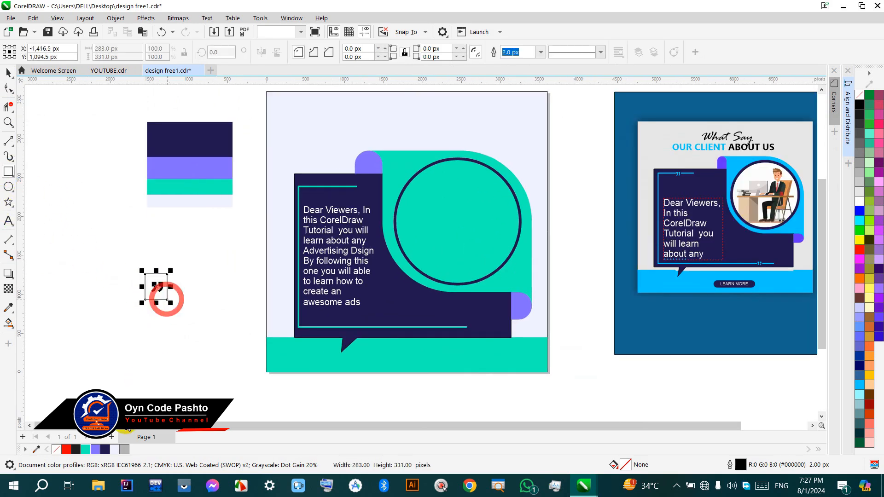
{"action": "left_click", "coordinate": [105, 449]}
{"action": "left_click", "coordinate": [9, 73]}
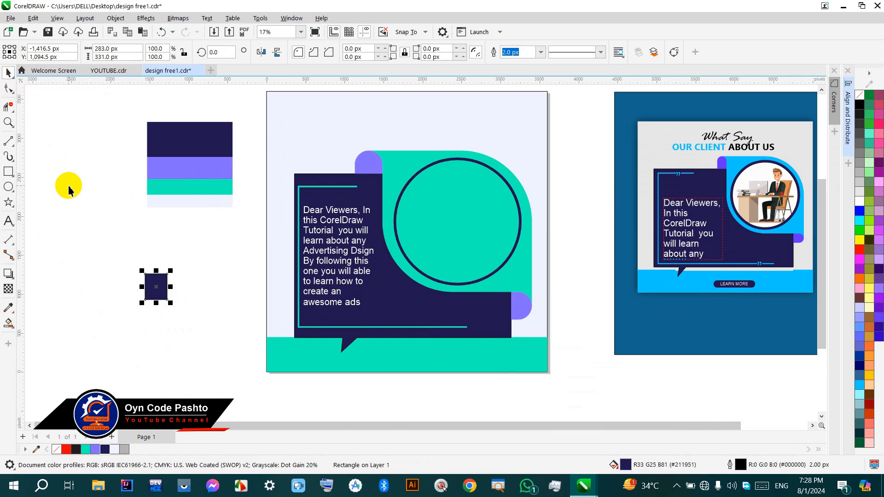
{"action": "key", "text": "ctrl+Page_Down"}
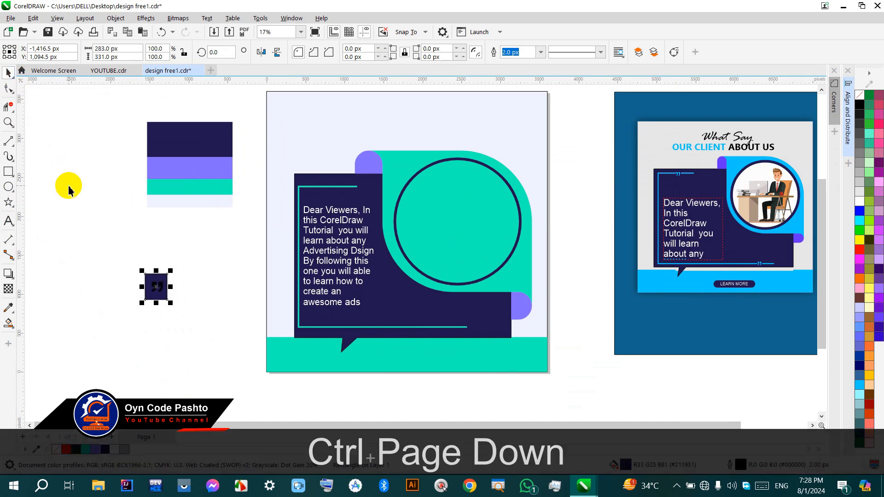
{"action": "left_click", "coordinate": [110, 289]}
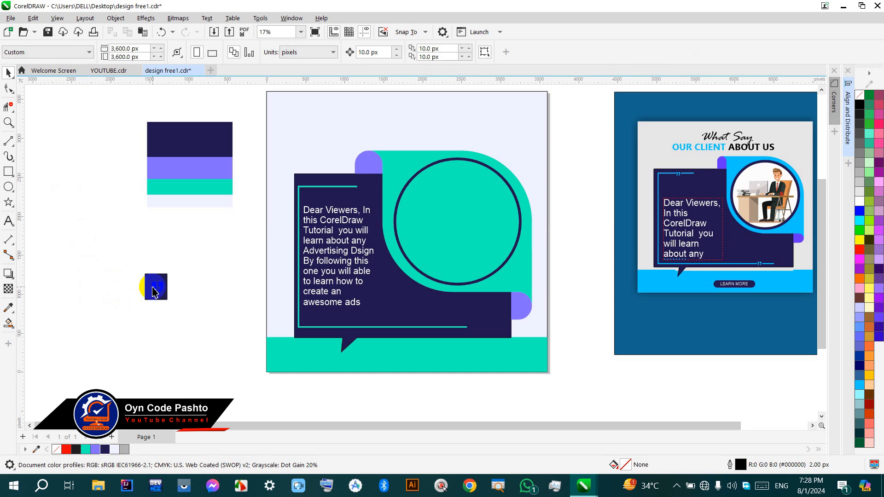
Colour the quote mark teal, place it with its navy rectangle over the frame's upper line, and remove the rectangle's outline
{"action": "left_click", "coordinate": [155, 288]}
{"action": "left_click_drag", "start_coordinate": [123, 241], "coordinate": [175, 328]}
{"action": "left_click_drag", "start_coordinate": [155, 290], "coordinate": [338, 197]}
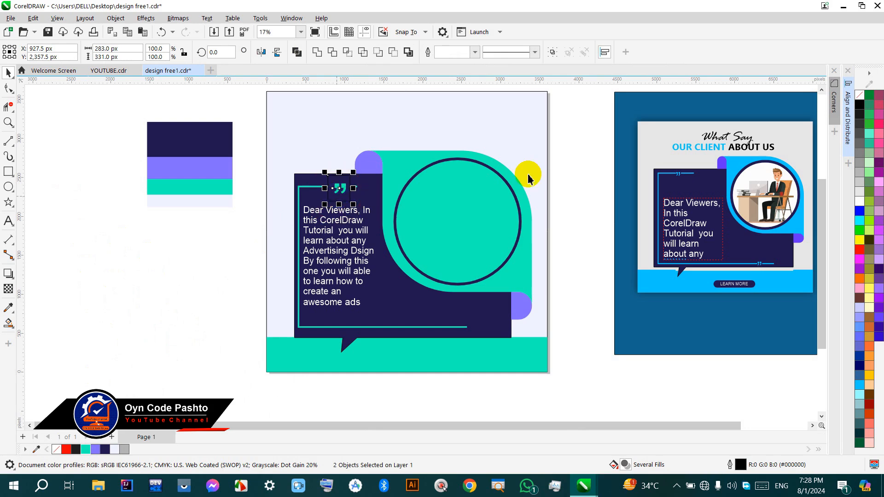
{"action": "left_click", "coordinate": [135, 272]}
{"action": "left_click", "coordinate": [346, 179]}
{"action": "right_click", "coordinate": [860, 91]}
Duplicate the quote mark with its navy rectangle onto the right part of the frame's lower line
{"action": "left_click", "coordinate": [325, 188]}
{"action": "scroll", "coordinate": [341, 189], "scroll_direction": "up", "scroll_amount": 3}
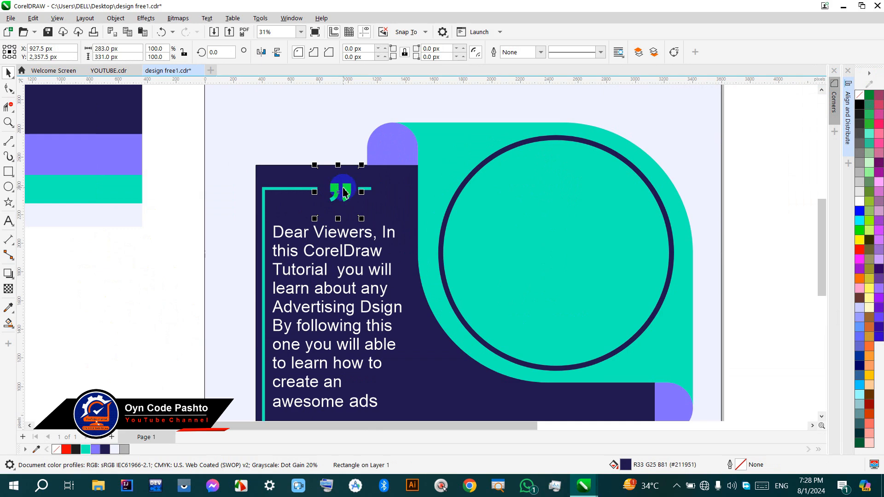
{"action": "left_click", "coordinate": [346, 194], "text": "shift"}
{"action": "scroll", "coordinate": [274, 198], "scroll_direction": "down", "scroll_amount": 3}
{"action": "left_click_drag", "start_coordinate": [319, 198], "coordinate": [409, 324]}
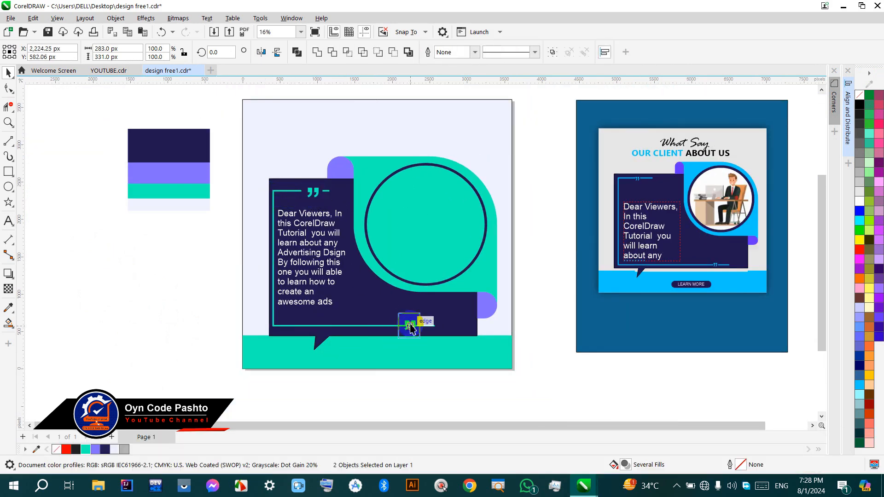
Reduce the height of the navy rectangle behind the lower quote mark to about 300 px from its lower edge
{"action": "left_click", "coordinate": [370, 400]}
{"action": "left_click", "coordinate": [408, 335]}
{"action": "left_click_drag", "start_coordinate": [411, 343], "coordinate": [411, 342]}
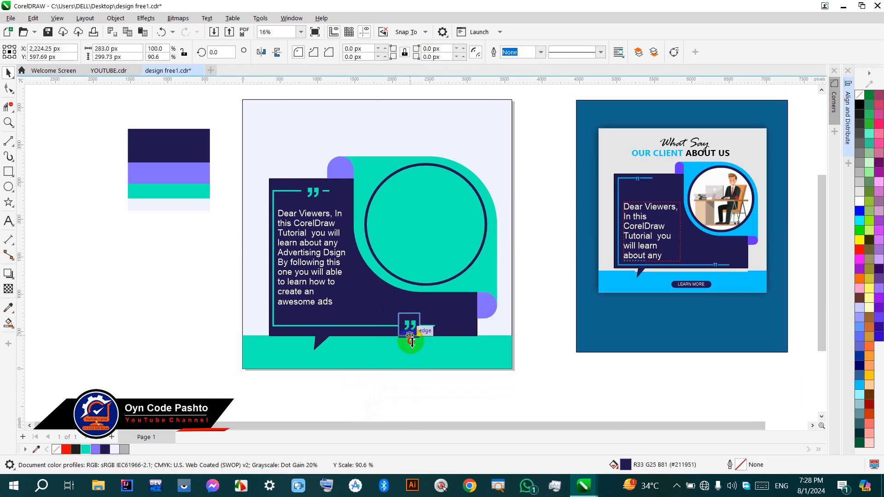
{"action": "left_click", "coordinate": [405, 392]}
{"action": "scroll", "coordinate": [362, 354], "scroll_direction": "down", "scroll_amount": 1}
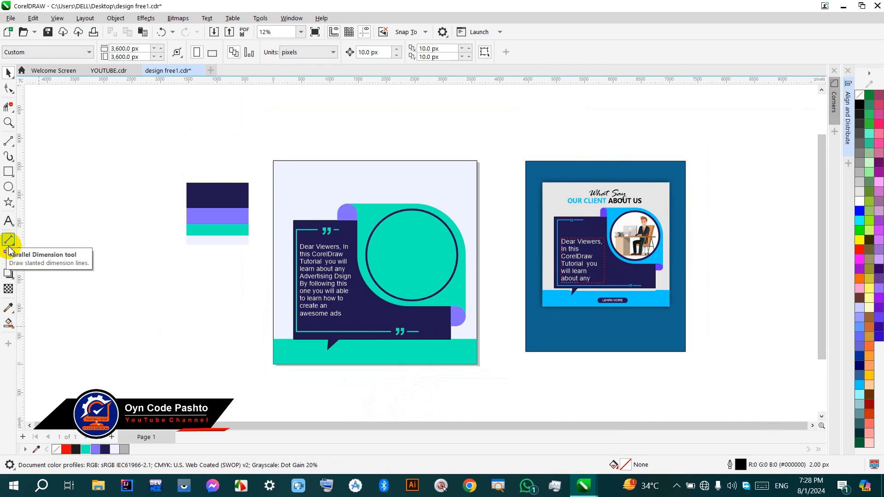
Add the artistic text heading "OUR CLIENT ABOUT US" in the pale area above the speech bubble
{"action": "left_click", "coordinate": [8, 221]}
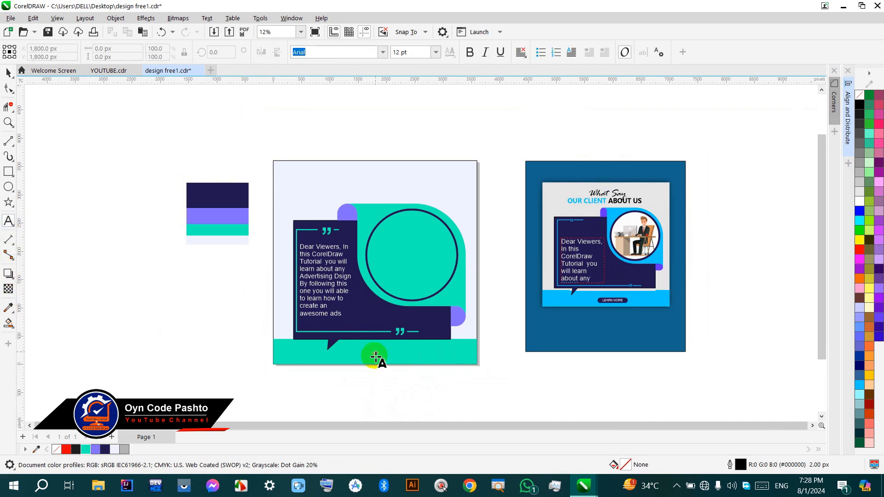
{"action": "left_click", "coordinate": [336, 182]}
{"action": "left_click", "coordinate": [337, 186]}
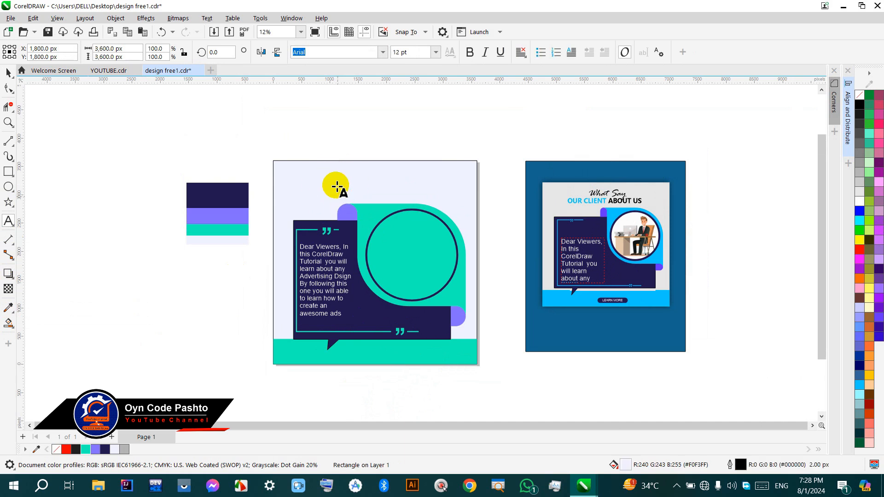
{"action": "key", "text": "Caps_Lock"}
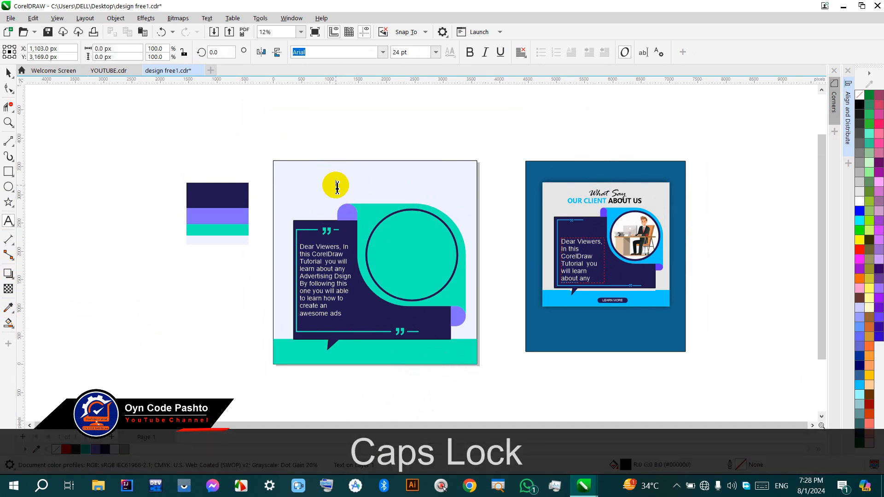
{"action": "type", "text": "OUR "}
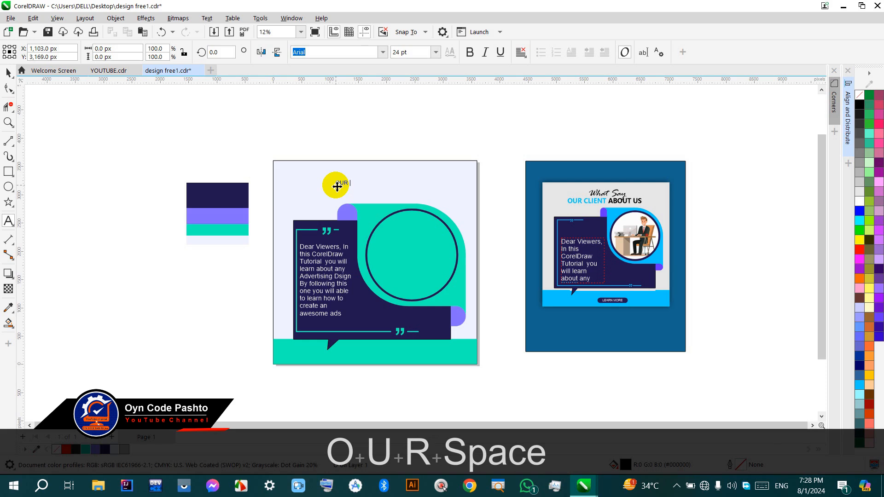
{"action": "type", "text": "CLIENT "}
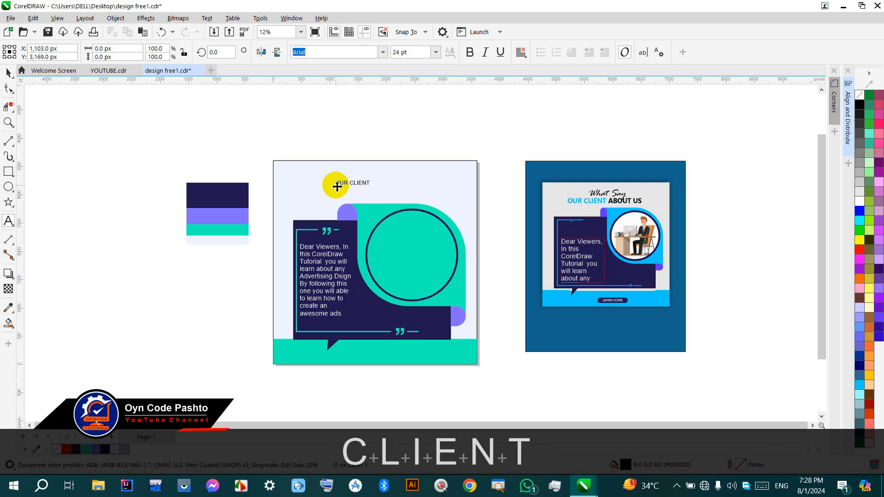
{"action": "type", "text": "ABO"}
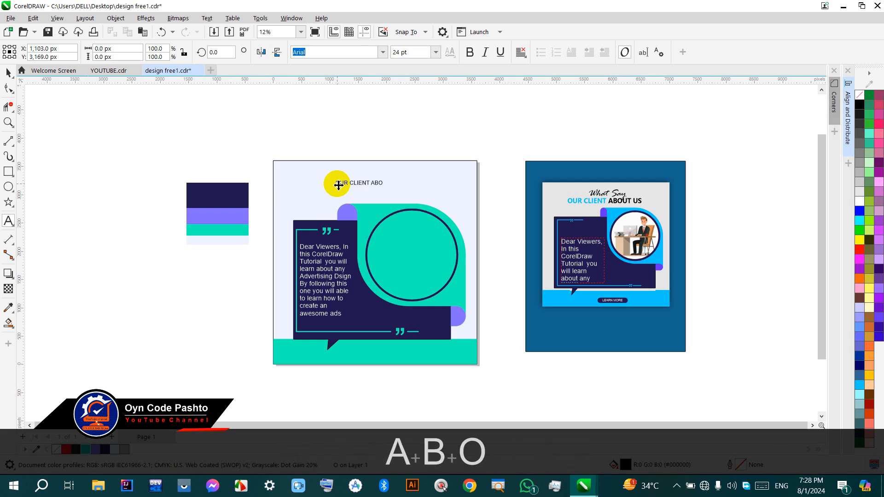
{"action": "type", "text": "UT US"}
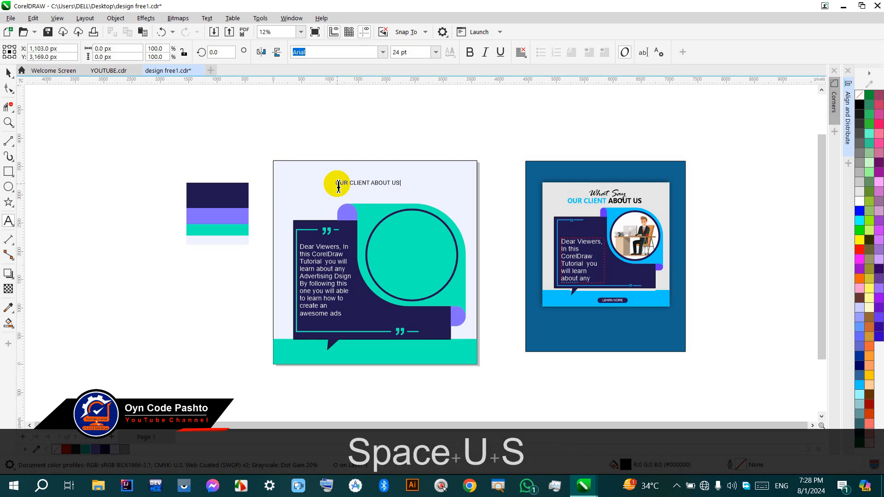
Make the "OUR CLIENT ABOUT US" heading bold, enlarge it to about 51.5 pt, and open its text for editing
{"action": "left_click", "coordinate": [469, 54]}
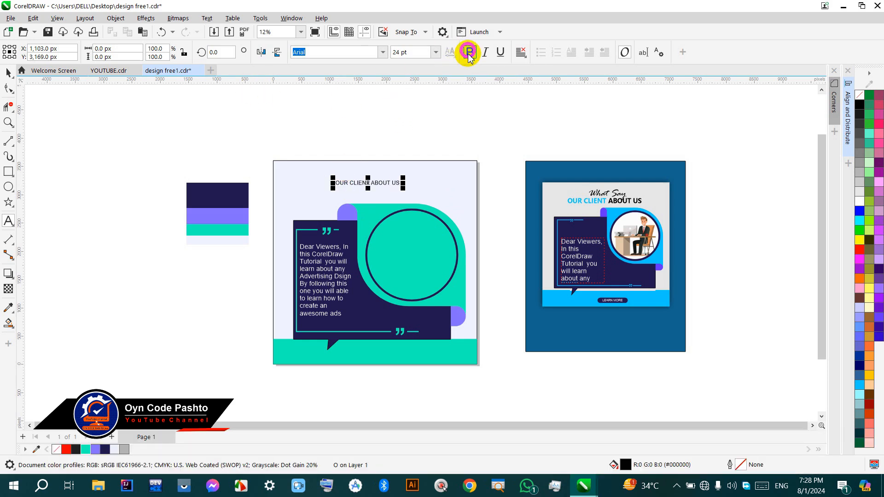
{"action": "left_click", "coordinate": [8, 74]}
{"action": "left_click", "coordinate": [470, 52]}
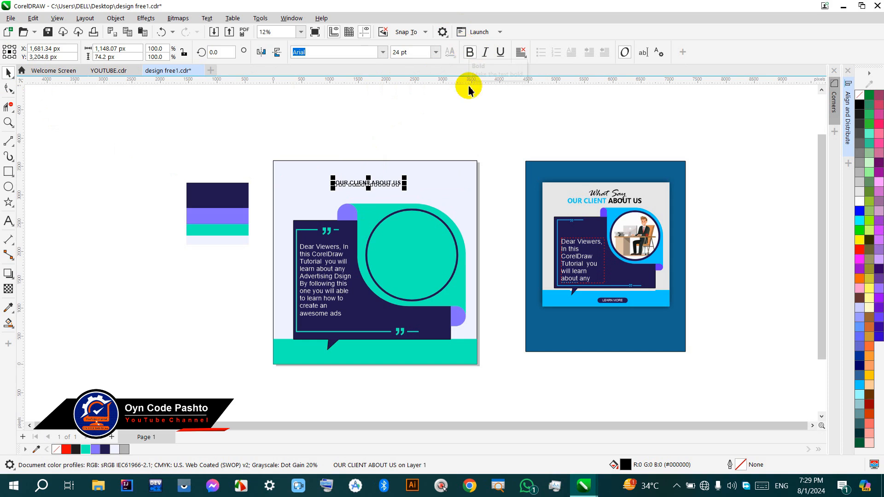
{"action": "left_click_drag", "start_coordinate": [405, 192], "coordinate": [449, 201]}
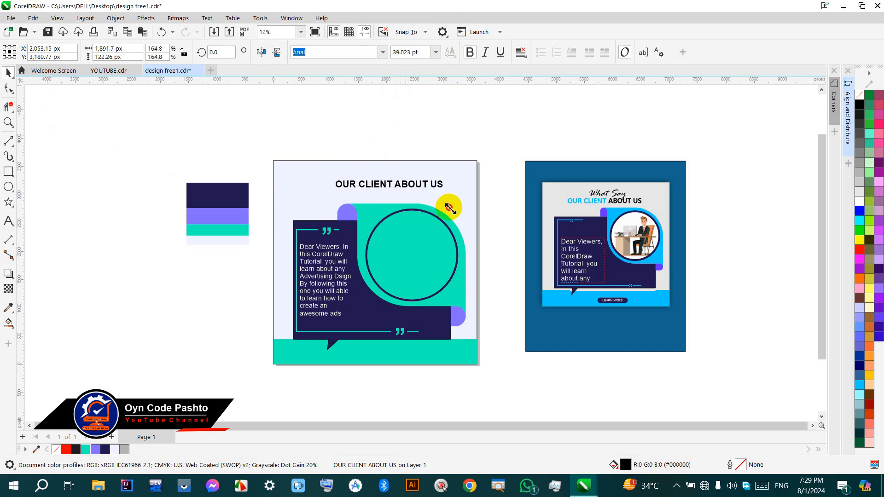
{"action": "left_click_drag", "start_coordinate": [334, 193], "coordinate": [302, 206]}
{"action": "double_click", "coordinate": [370, 186]}
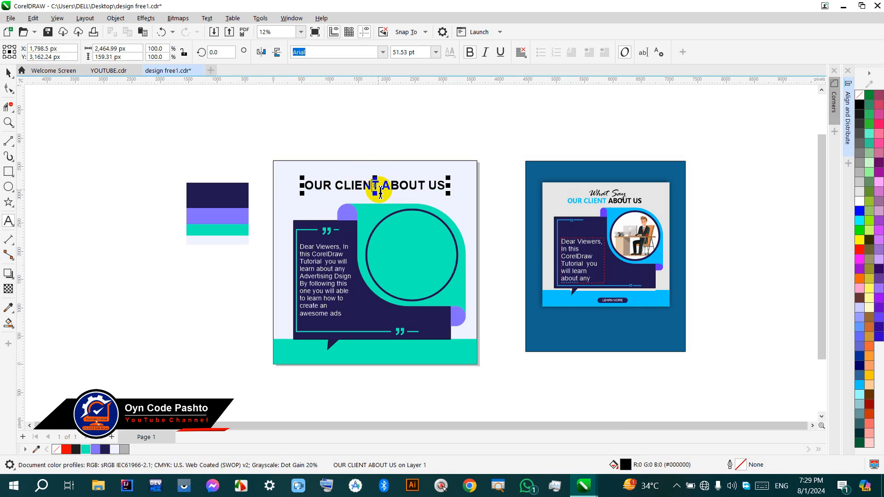
Fill the words "OUR CLIENT" in the heading with teal and move the heading slightly down toward the speech bubble
{"action": "left_click_drag", "start_coordinate": [382, 186], "coordinate": [275, 191]}
{"action": "left_click", "coordinate": [86, 450]}
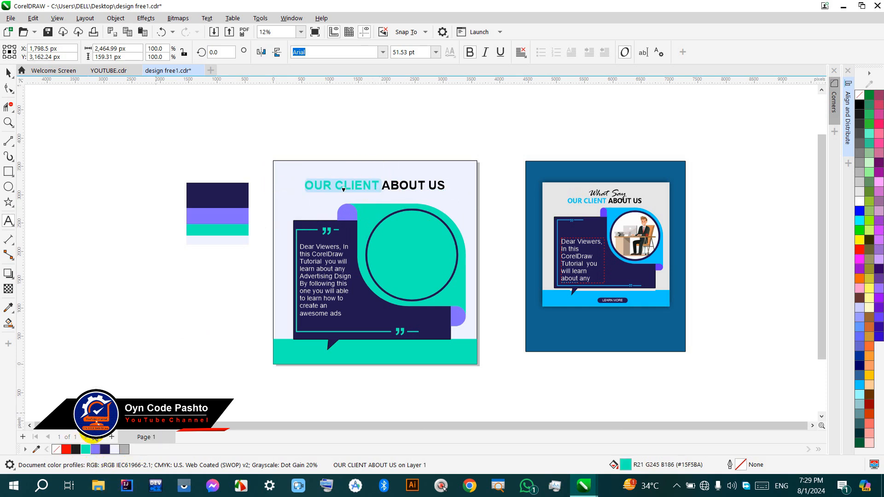
{"action": "left_click", "coordinate": [166, 198]}
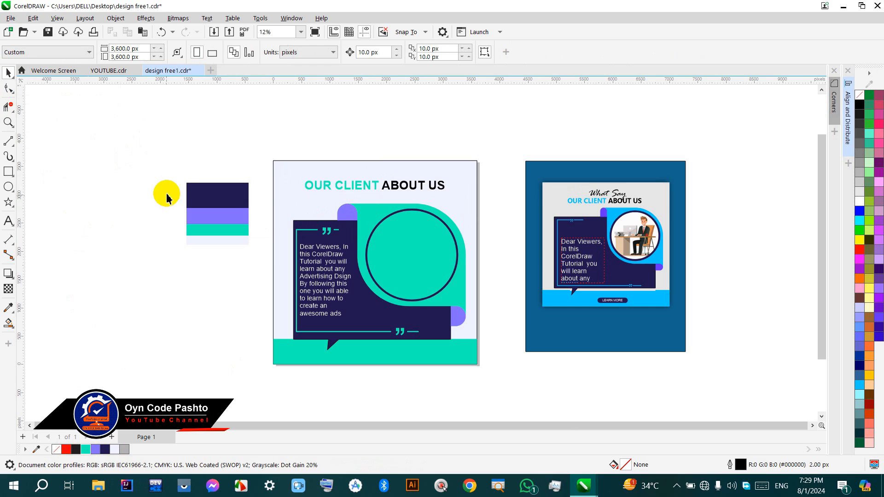
{"action": "left_click", "coordinate": [372, 188]}
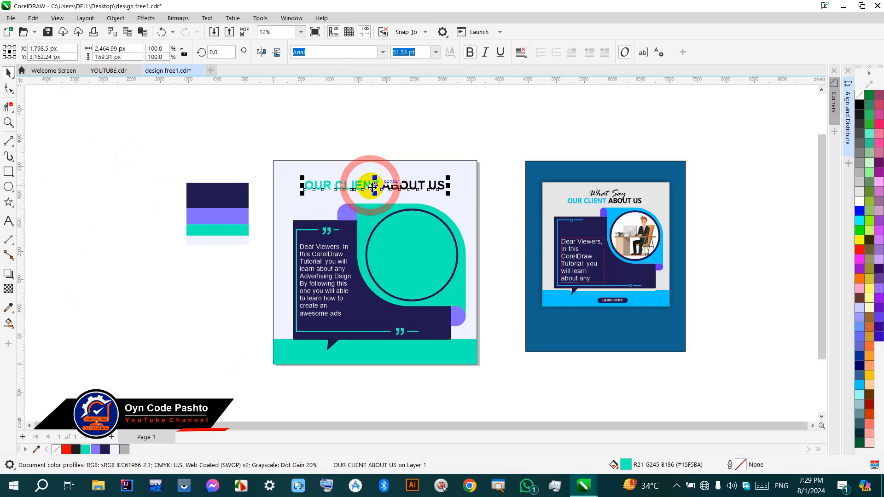
{"action": "left_click_drag", "start_coordinate": [370, 195], "coordinate": [377, 196]}
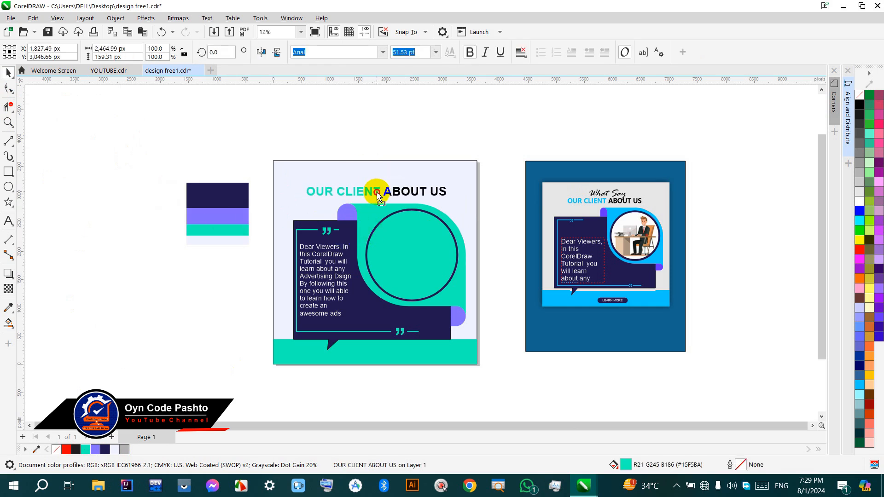
{"action": "left_click", "coordinate": [311, 158]}
Add the artistic text "What Say" in the pale area above the "OUR CLIENT ABOUT US" heading
{"action": "left_click", "coordinate": [8, 221]}
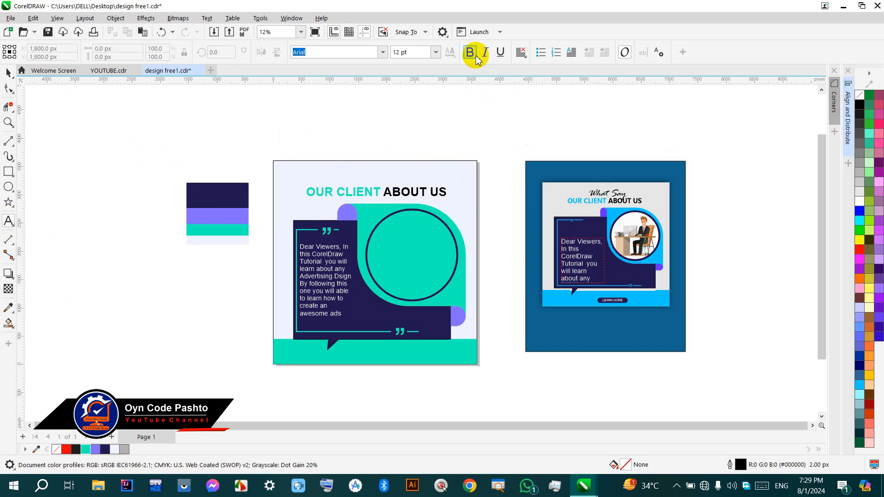
{"action": "left_click", "coordinate": [349, 181]}
{"action": "key", "text": "Caps_Lock"}
{"action": "type", "text": "What "}
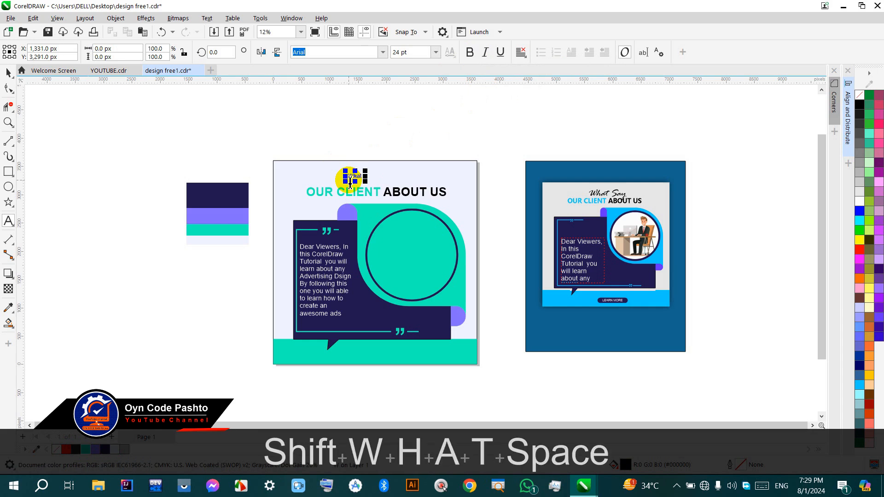
{"action": "type", "text": "Say"}
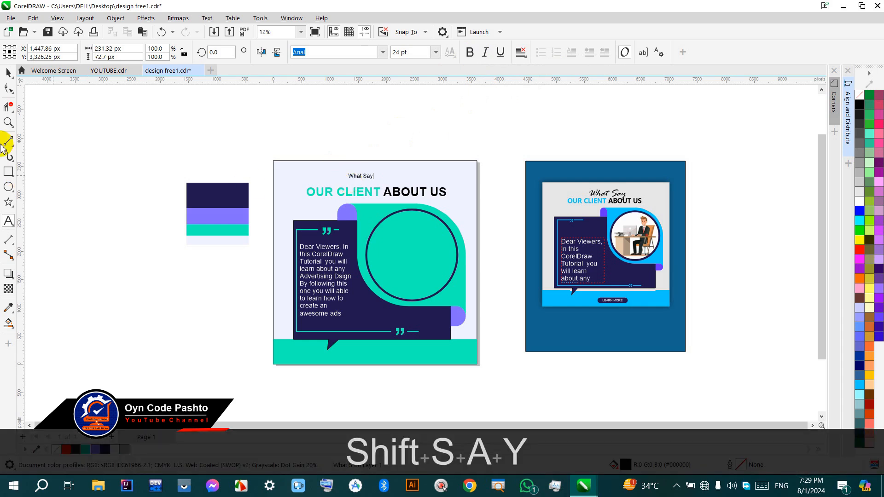
{"action": "left_click", "coordinate": [8, 72]}
Set the "What Say" text in Rage Italic, enlarge it to about 55 pt, and center it just above the heading
{"action": "left_click", "coordinate": [383, 52]}
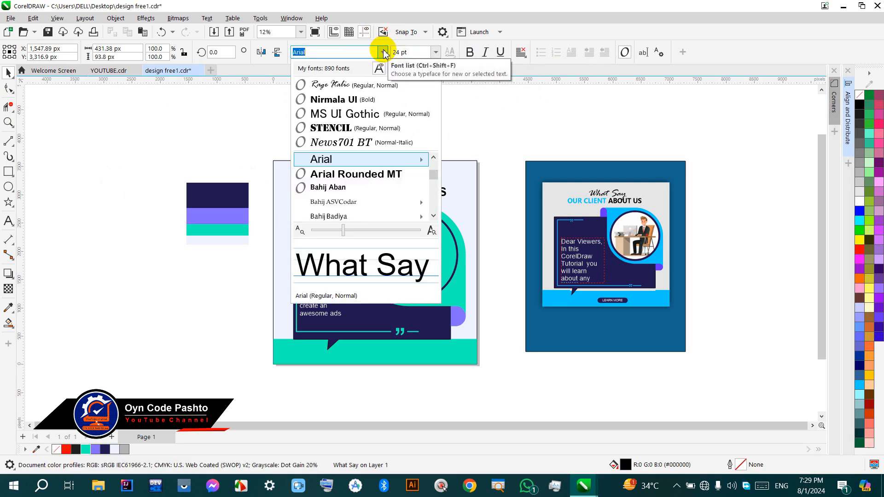
{"action": "left_click", "coordinate": [359, 86]}
{"action": "left_click_drag", "start_coordinate": [373, 184], "coordinate": [404, 201]}
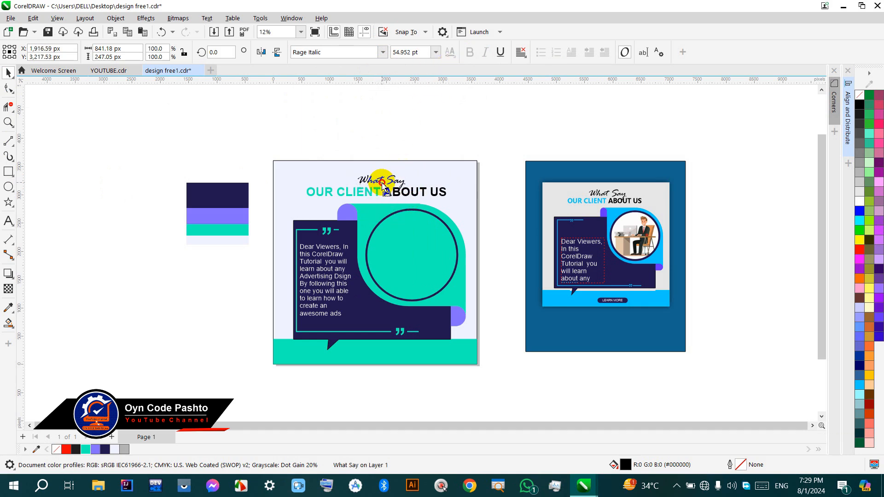
{"action": "left_click", "coordinate": [312, 129]}
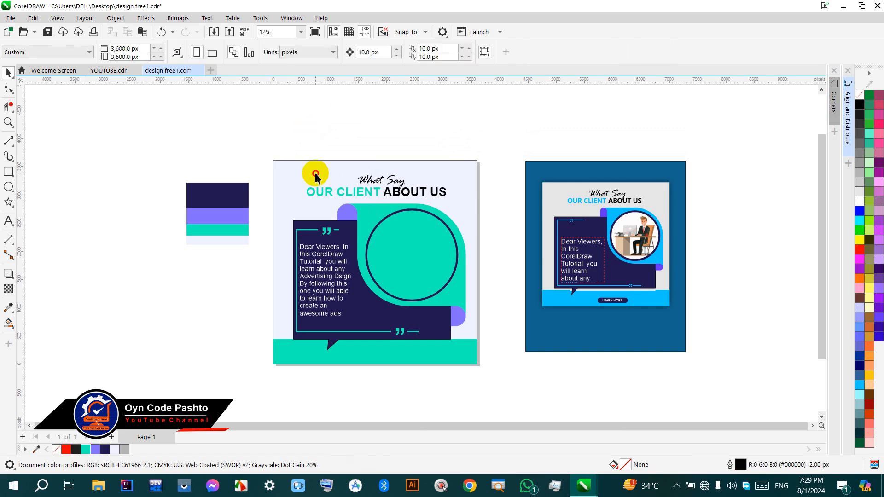
Change the outline color of the pale background square to grey
{"action": "left_click", "coordinate": [316, 176]}
{"action": "right_click", "coordinate": [860, 173]}
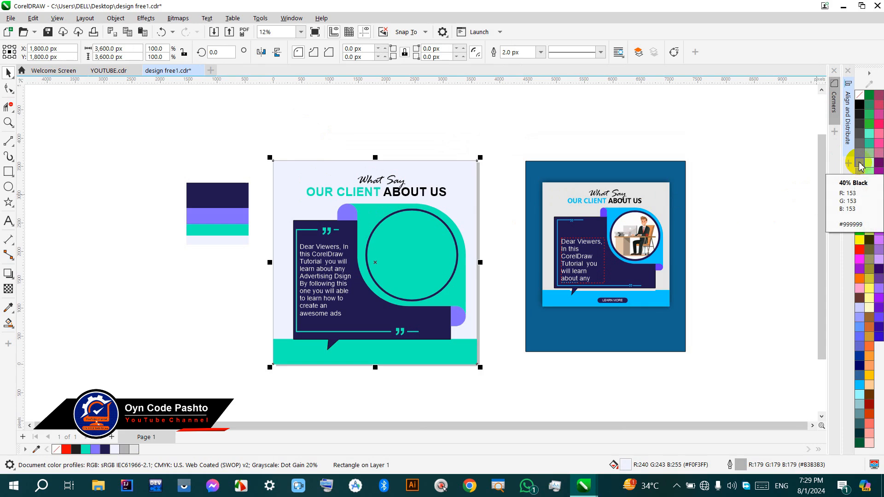
{"action": "left_click", "coordinate": [183, 263]}
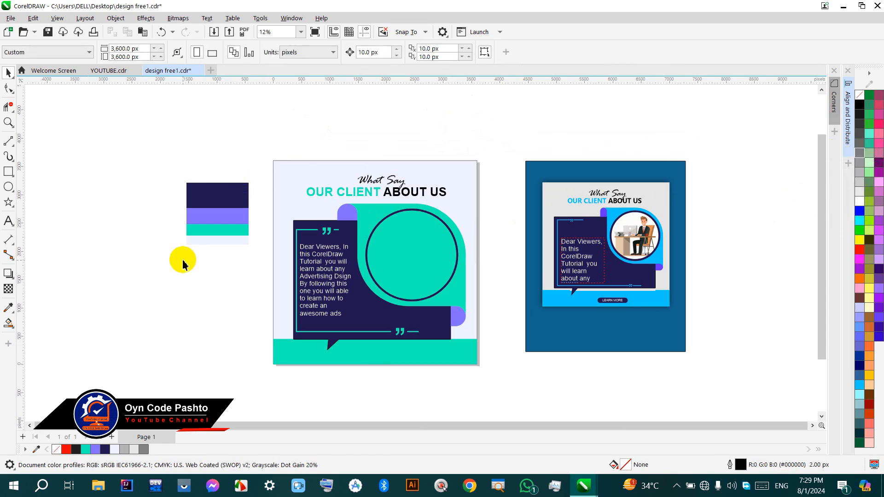
Import the JPG illustration of the man at a desk and place it in the empty area beside the page, over the color swatches
{"action": "right_click", "coordinate": [183, 263]}
{"action": "left_click", "coordinate": [206, 344]}
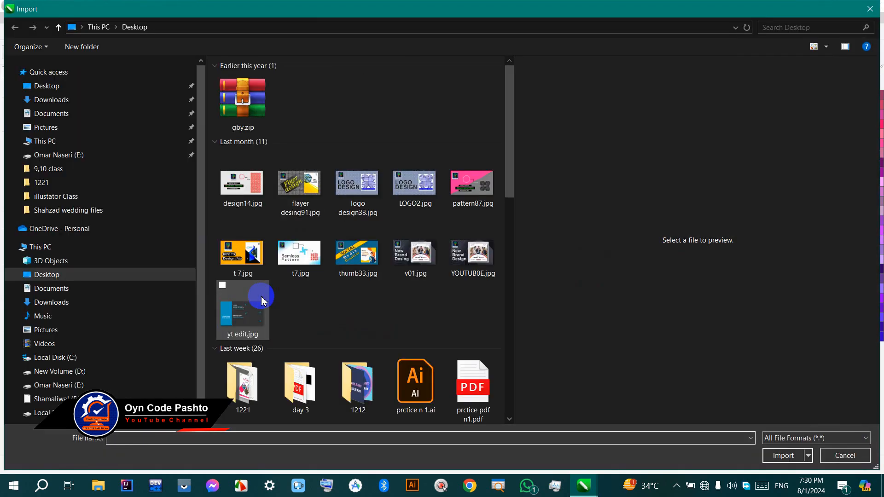
{"action": "scroll", "coordinate": [261, 302], "scroll_direction": "down", "scroll_amount": 10}
{"action": "double_click", "coordinate": [417, 366]}
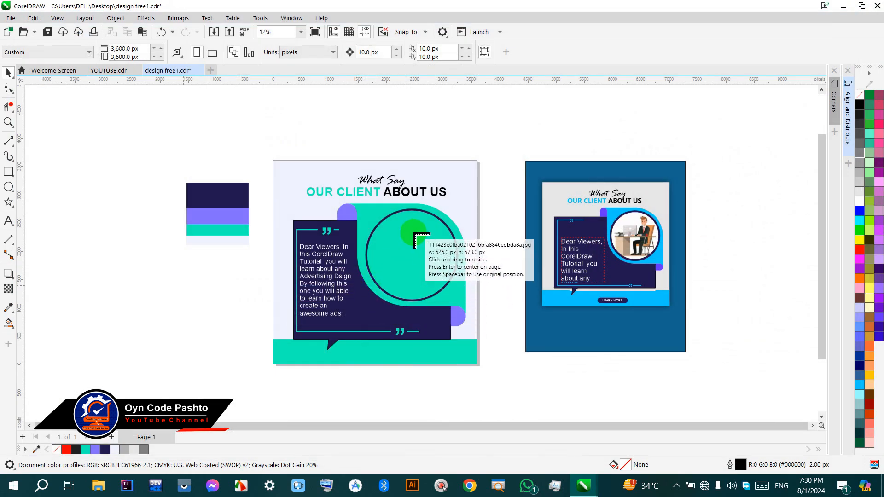
{"action": "left_click_drag", "start_coordinate": [75, 193], "coordinate": [213, 375]}
PowerClip the desk illustration inside the photo circle and select the circle
{"action": "right_click", "coordinate": [178, 286]}
{"action": "left_click", "coordinate": [427, 274]}
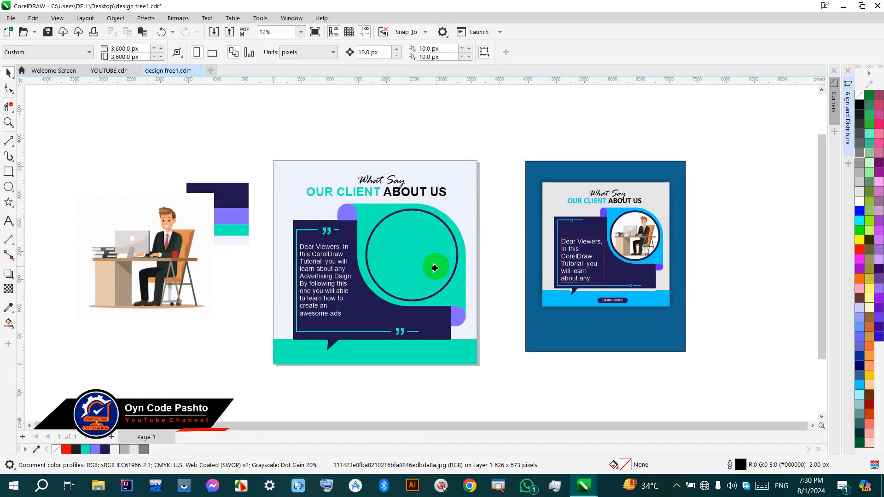
{"action": "left_click", "coordinate": [454, 272]}
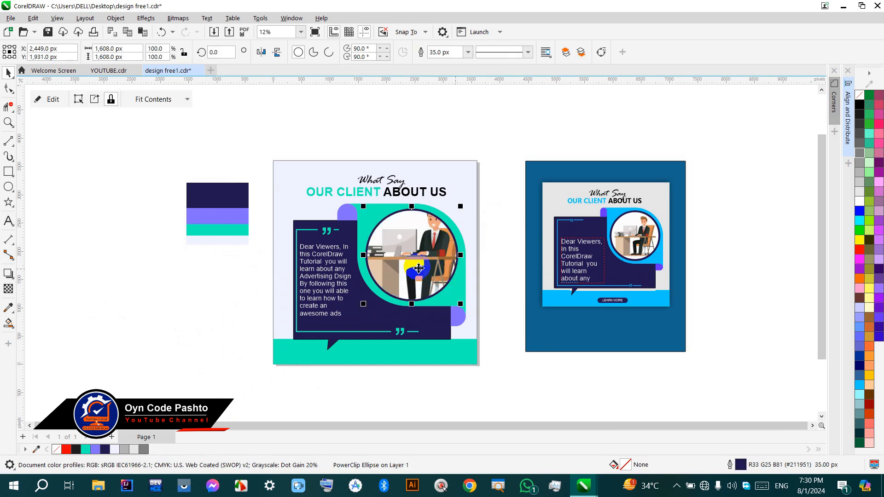
Edit the PowerClip contents, scale the illustration down so the man and desk fit within the circle, and finish editing
{"action": "left_click", "coordinate": [41, 99]}
{"action": "left_click_drag", "start_coordinate": [485, 189], "coordinate": [467, 204]}
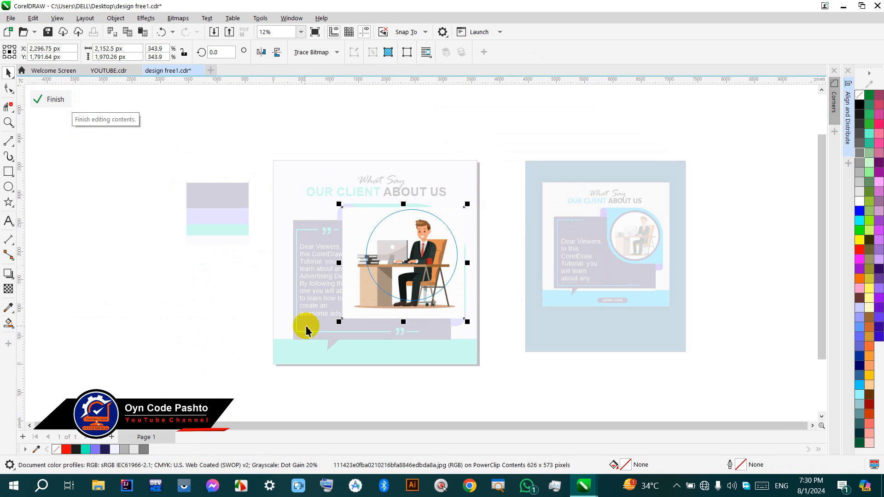
{"action": "left_click_drag", "start_coordinate": [341, 325], "coordinate": [354, 318]}
{"action": "left_click", "coordinate": [56, 104]}
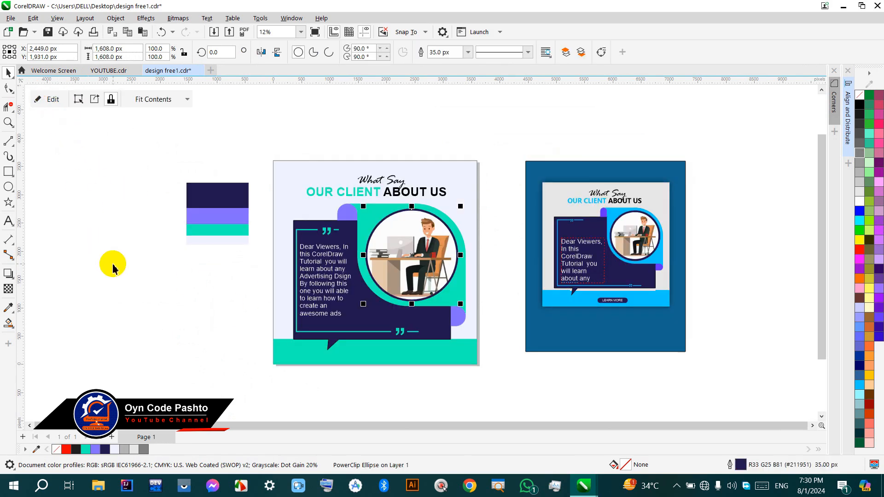
{"action": "left_click", "coordinate": [142, 300]}
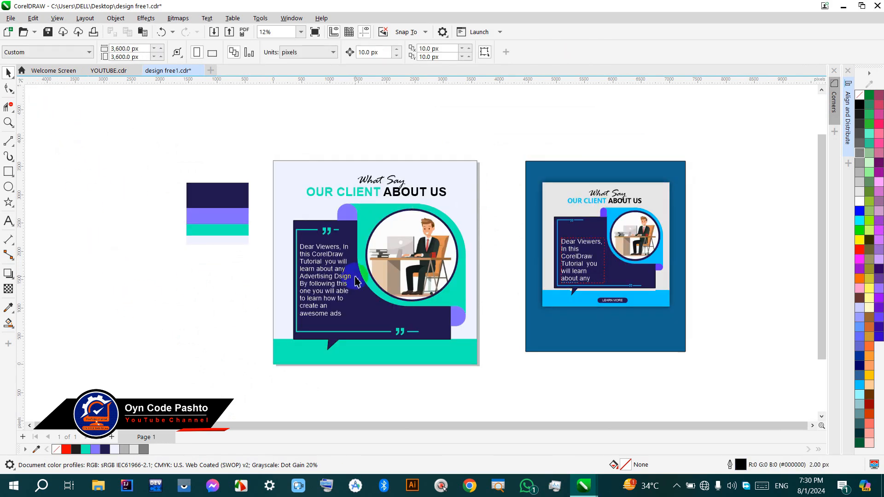
Add the 24 pt Arial text "LEARN MORE" in the middle of the teal footer band
{"action": "left_click", "coordinate": [9, 221]}
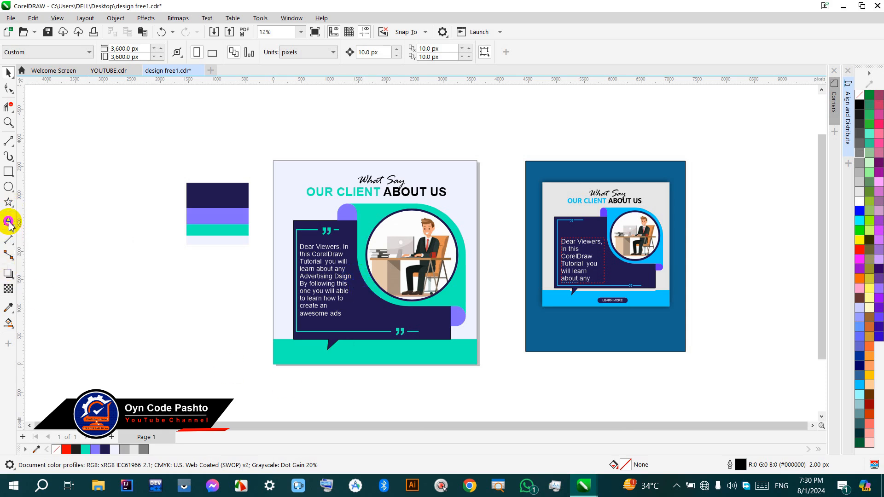
{"action": "left_click", "coordinate": [381, 355]}
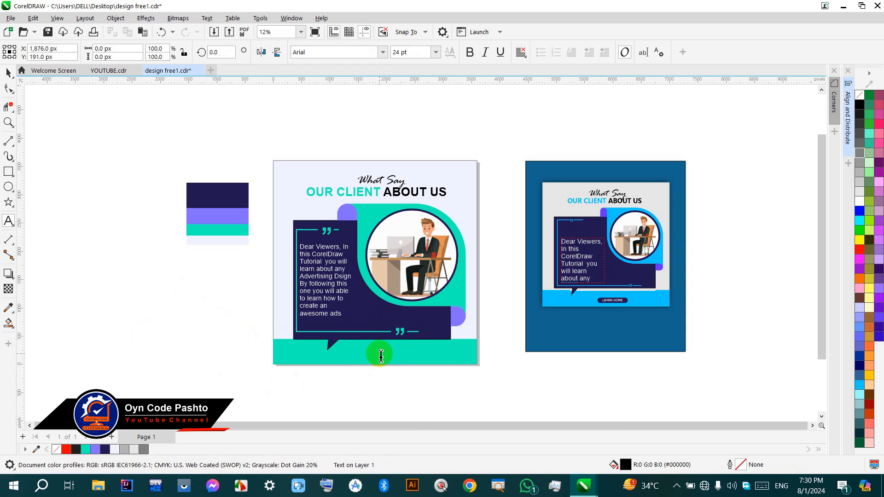
{"action": "key", "text": "Caps_Lock"}
{"action": "type", "text": "LEARN MORE"}
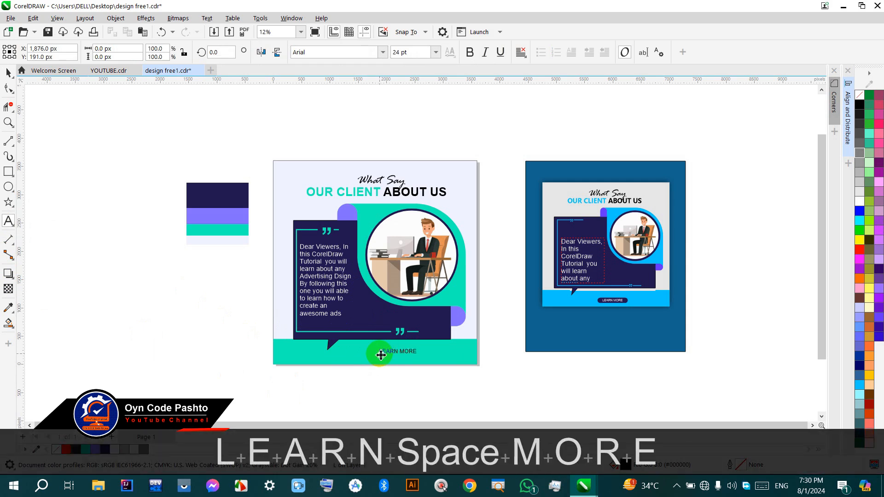
{"action": "left_click_drag", "start_coordinate": [398, 352], "coordinate": [385, 357]}
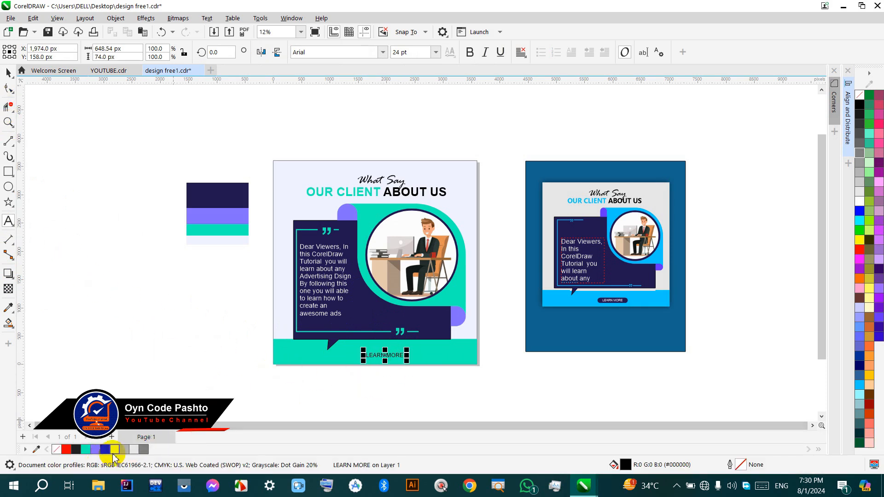
Fill the "LEARN MORE" text with the pale background color and make it bold
{"action": "left_click", "coordinate": [8, 71]}
{"action": "left_click", "coordinate": [115, 449]}
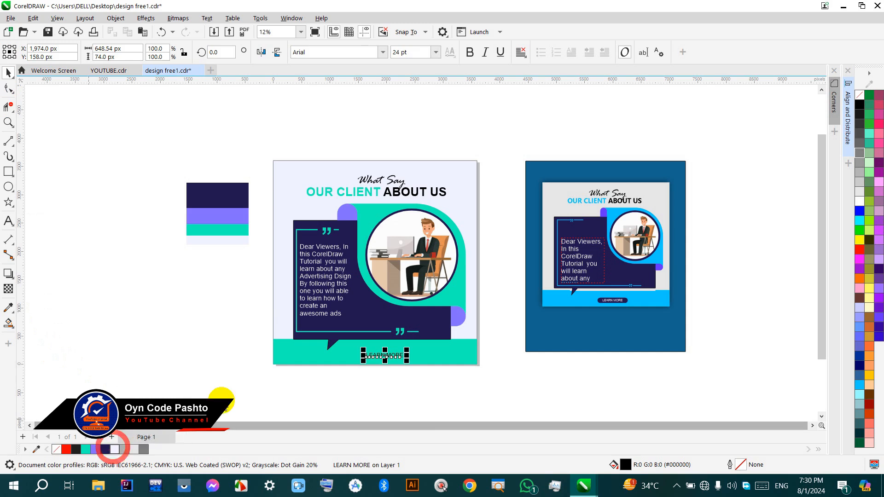
{"action": "left_click", "coordinate": [388, 409]}
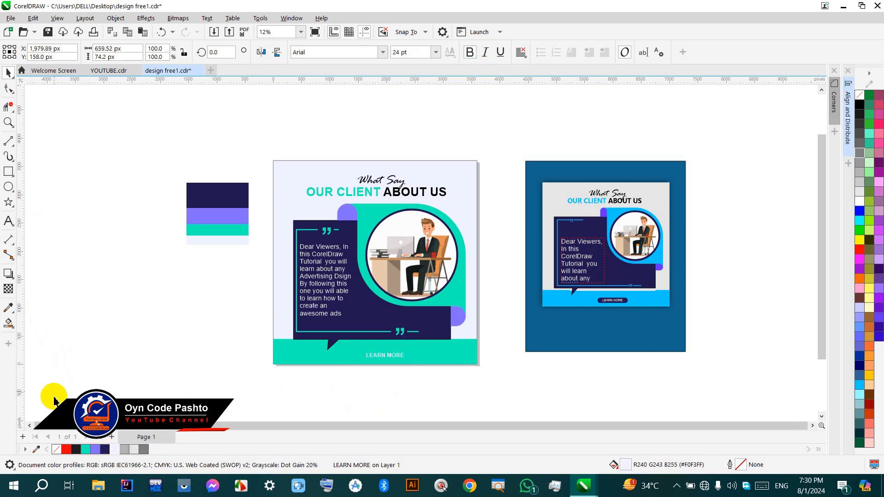
Draw a navy, outline-free rectangle of about 871 by 211 px around "LEARN MORE" and send it behind the text
{"action": "left_click", "coordinate": [9, 171]}
{"action": "left_click_drag", "start_coordinate": [367, 364], "coordinate": [409, 350]}
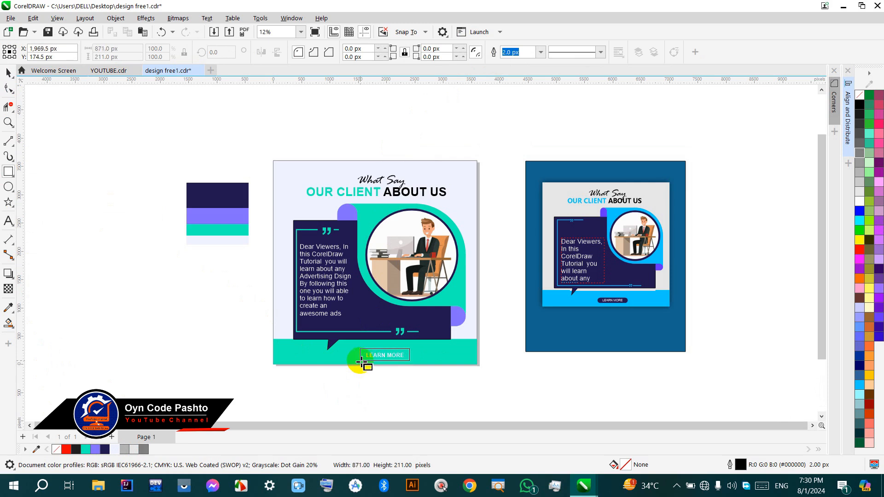
{"action": "left_click", "coordinate": [8, 73]}
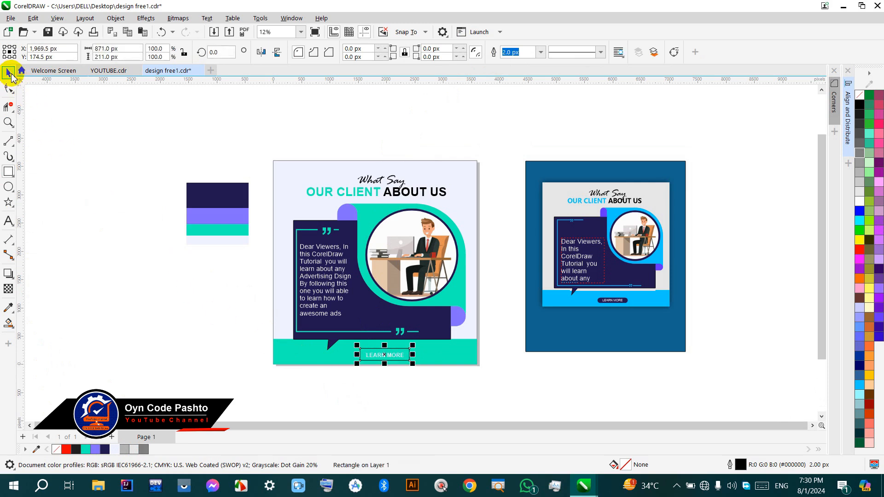
{"action": "left_click", "coordinate": [105, 450]}
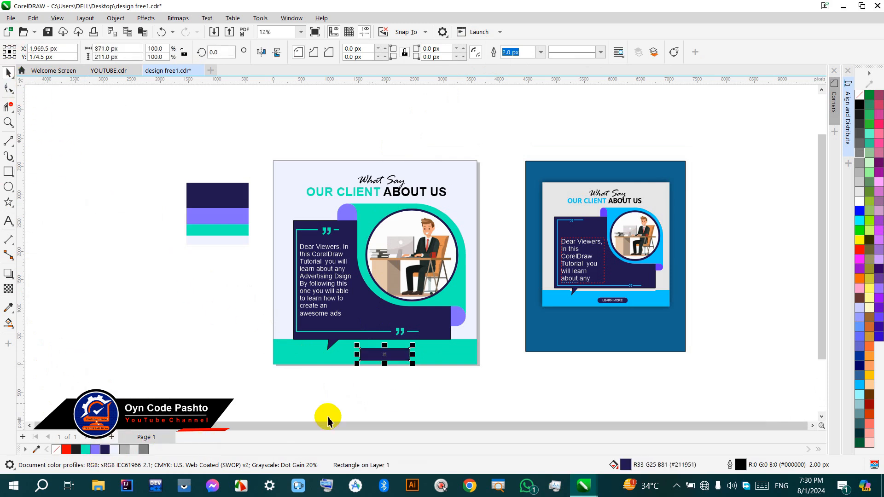
{"action": "right_click", "coordinate": [859, 98]}
{"action": "key", "text": "ctrl+Page_Down"}
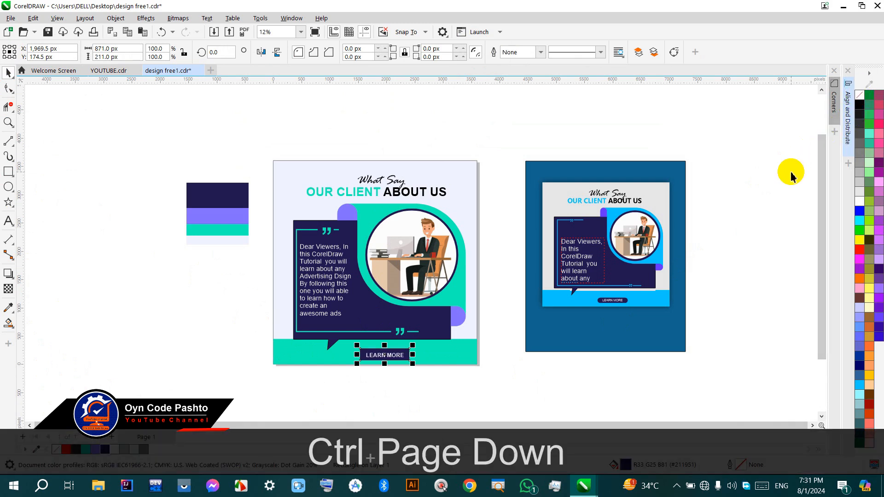
Round the corners of the navy rectangle behind "LEARN MORE" fully into a pill-shaped button
{"action": "left_click", "coordinate": [8, 88]}
{"action": "left_click", "coordinate": [410, 350]}
{"action": "left_click_drag", "start_coordinate": [399, 362], "coordinate": [395, 364]}
{"action": "left_click", "coordinate": [9, 73]}
{"action": "left_click", "coordinate": [371, 392]}
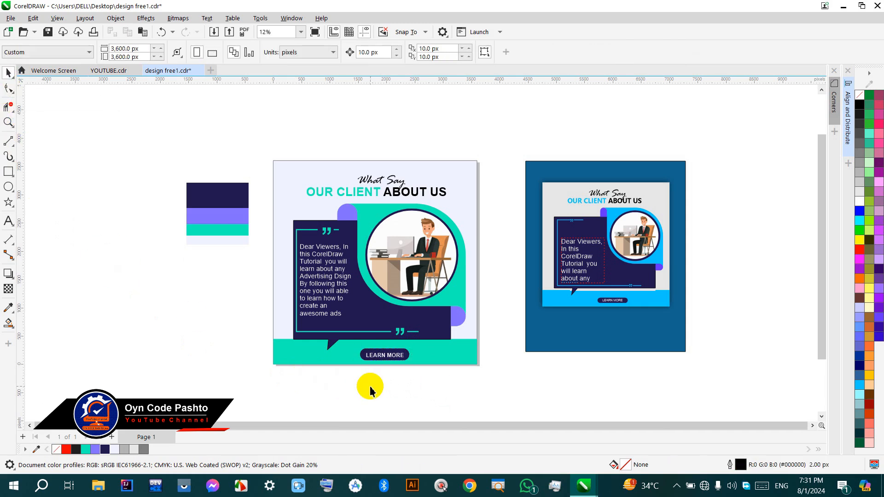
Save the document
{"action": "scroll", "coordinate": [383, 381], "scroll_direction": "up", "scroll_amount": 1}
{"action": "left_click", "coordinate": [392, 359]}
{"action": "left_click", "coordinate": [393, 385]}
{"action": "key", "text": "ctrl+s"}
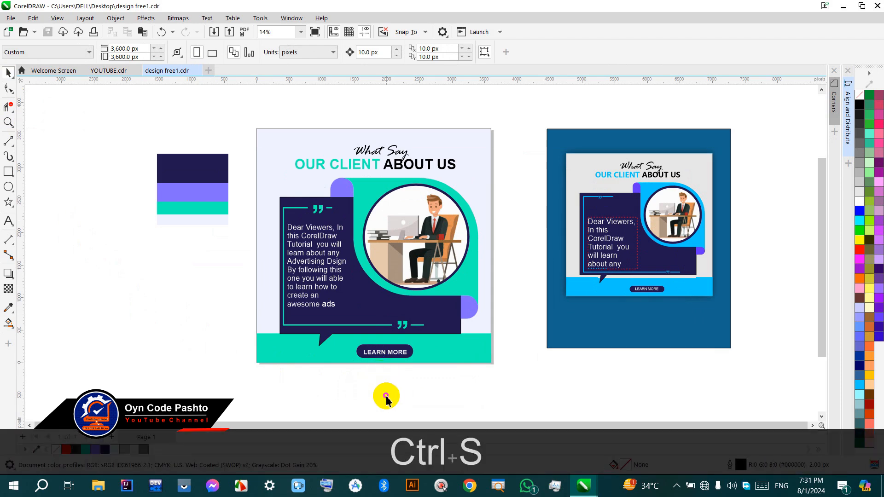
{"action": "scroll", "coordinate": [426, 395], "scroll_direction": "down", "scroll_amount": 1}
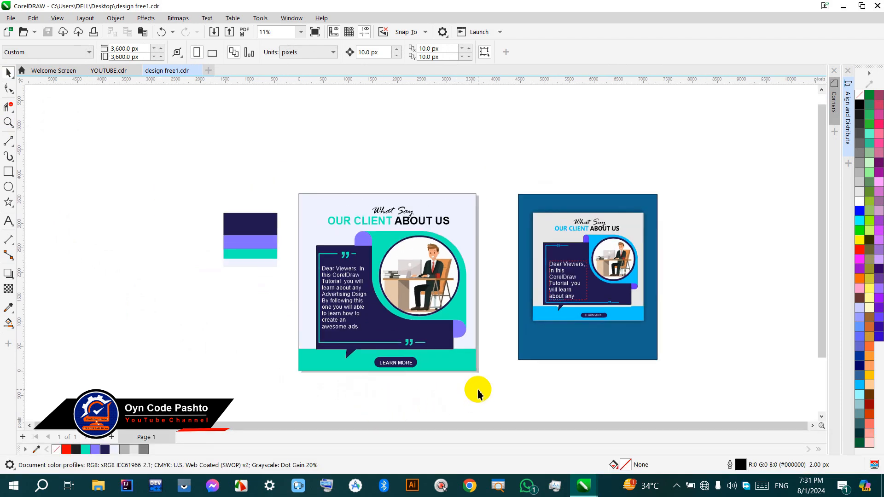
{"action": "key", "text": "z"}
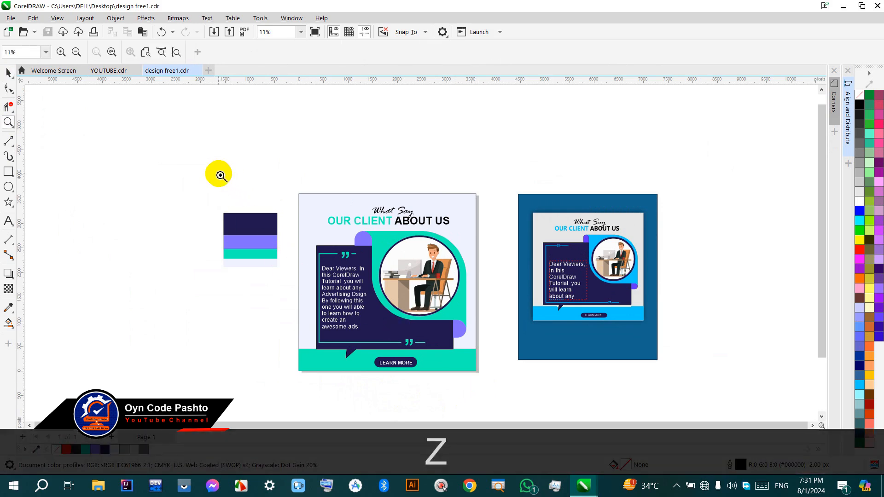
{"action": "left_click_drag", "start_coordinate": [299, 243], "coordinate": [670, 390]}
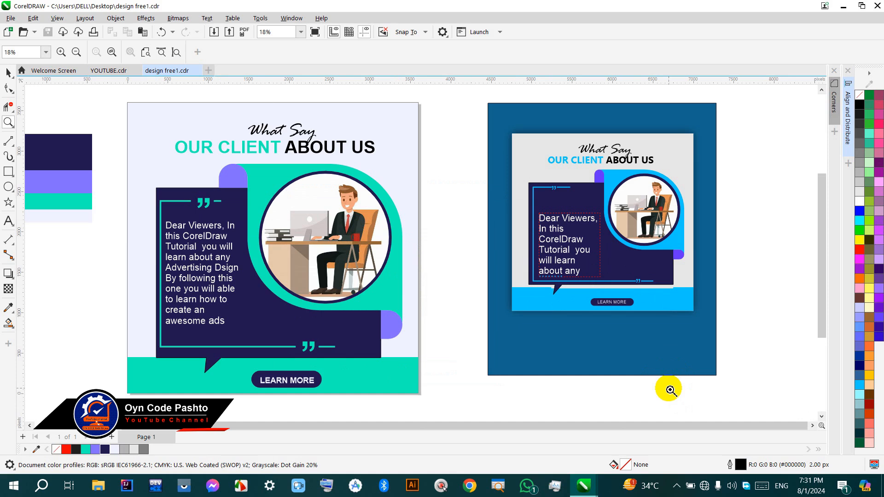
{"action": "left_click", "coordinate": [8, 73]}
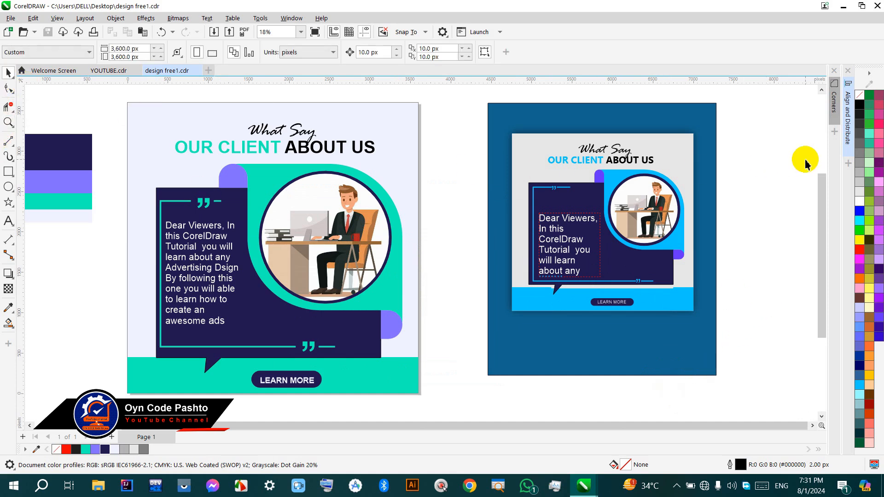